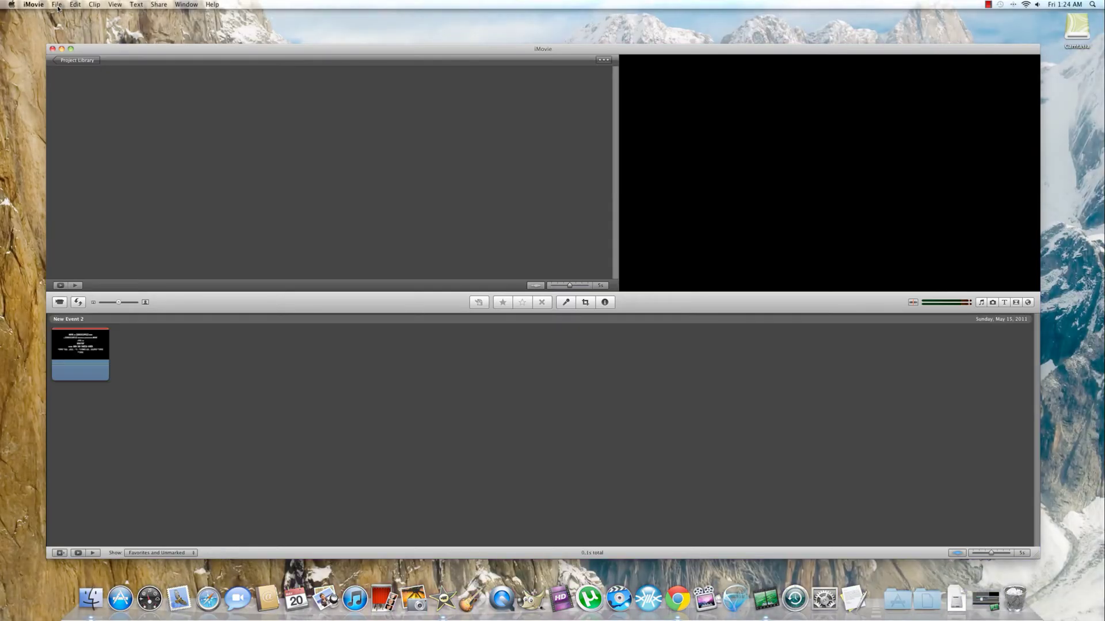
Start importing the Harry Potter mp4 from the Desktop via File > Import > Movies.
left_click(57, 4)
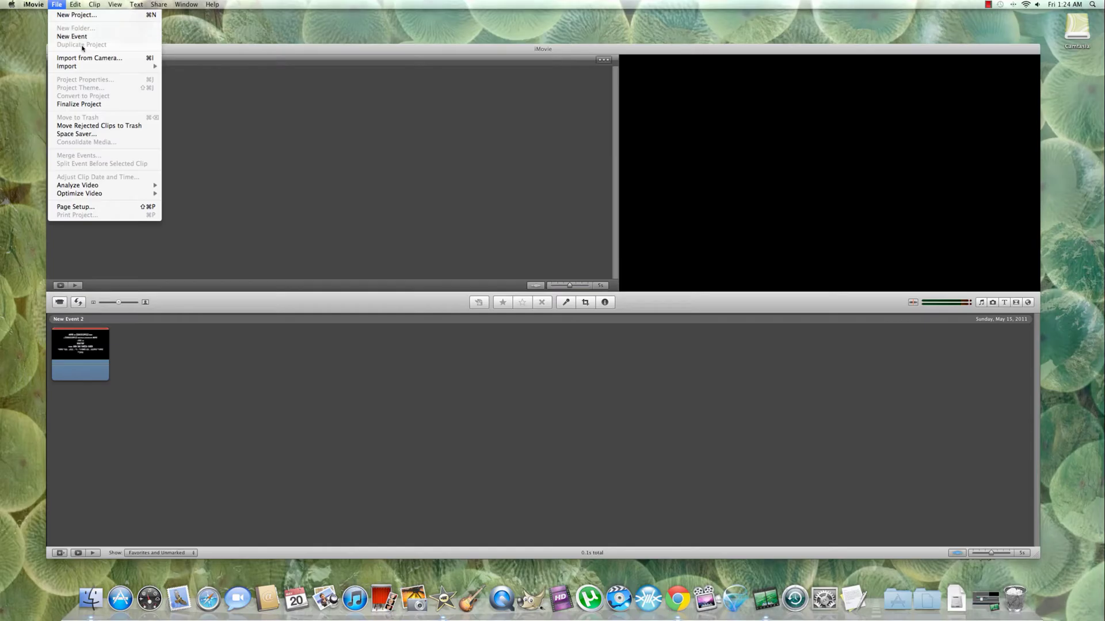
mouse_move(126, 68)
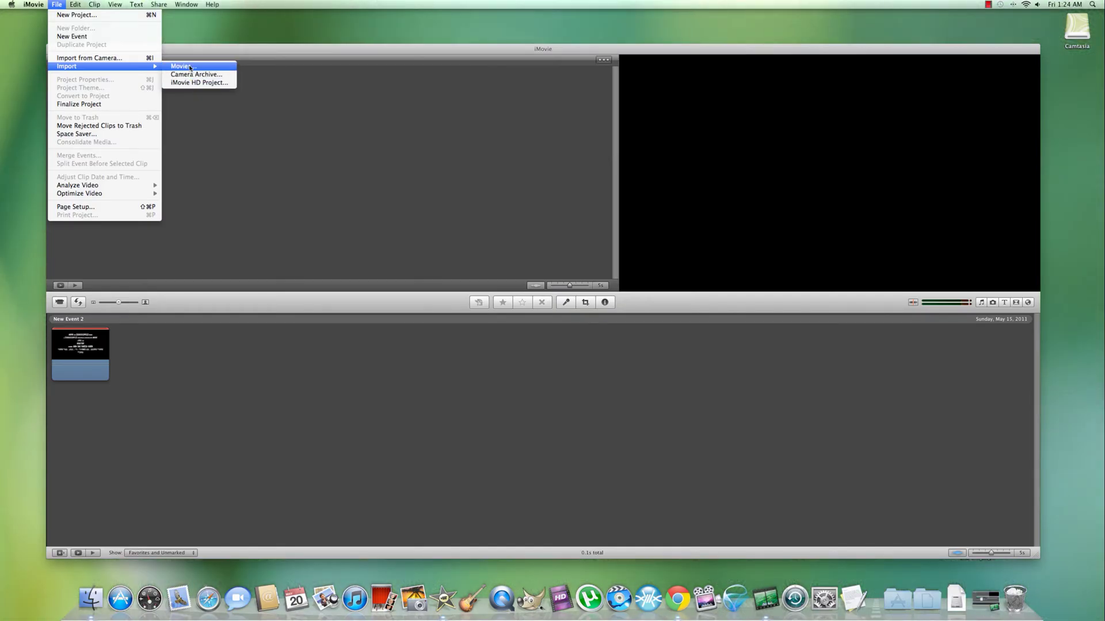
left_click(190, 67)
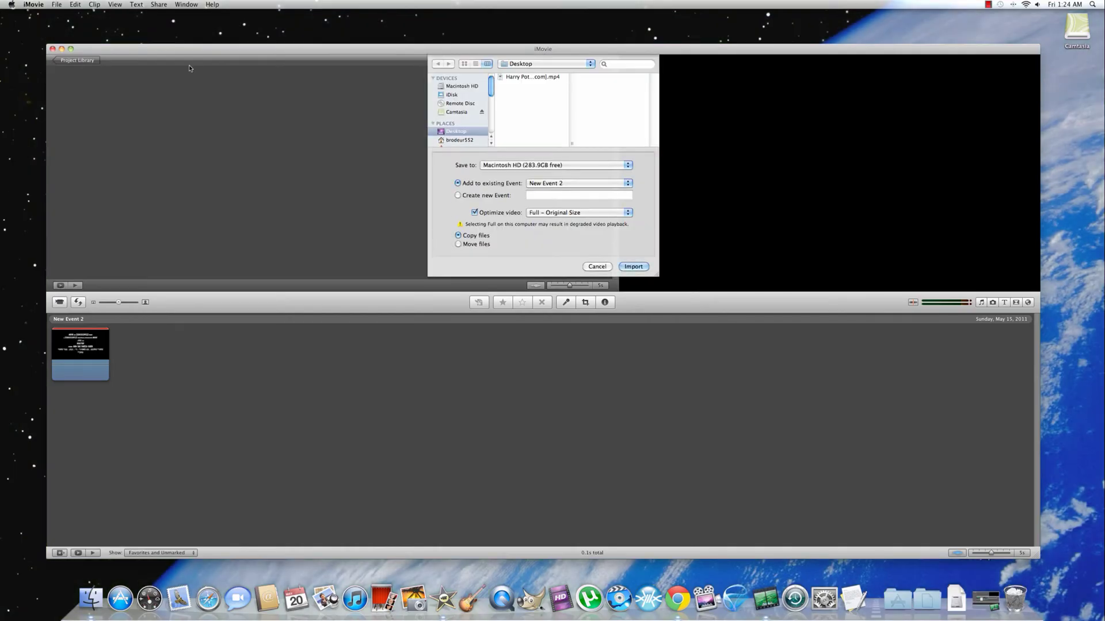
left_click(532, 78)
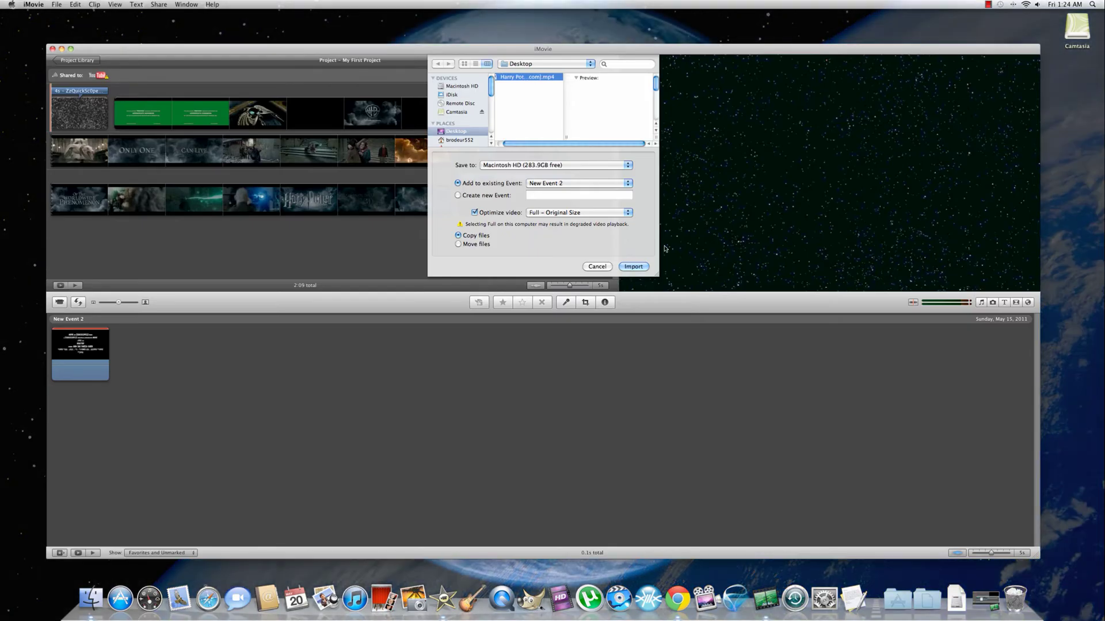
Cancel the movie import and switch the browser from music and sound effects to titles.
left_click(596, 266)
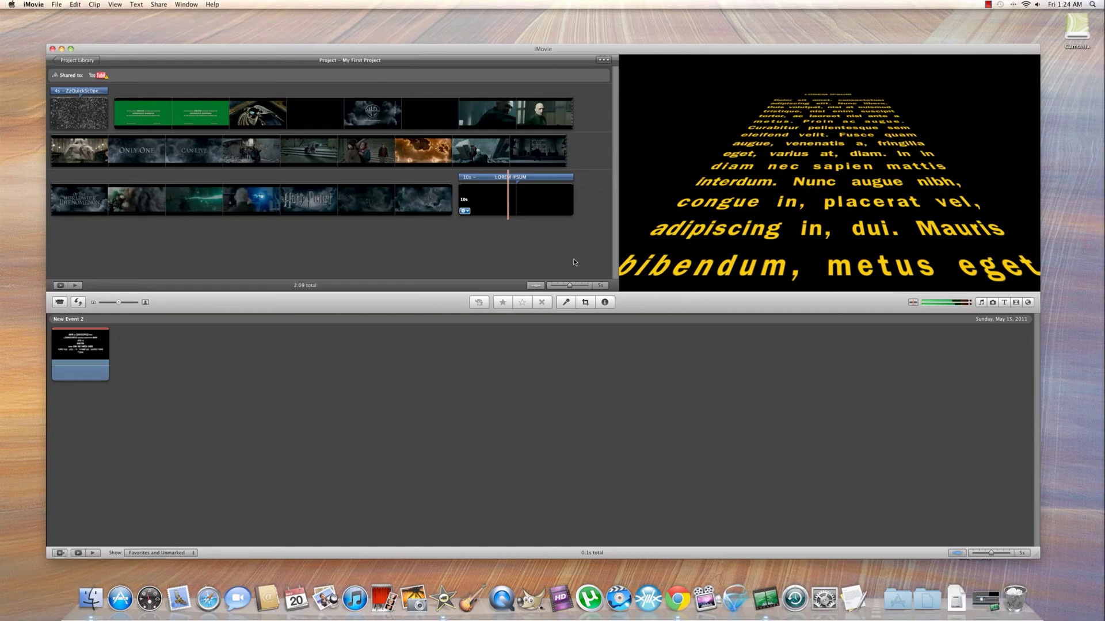
left_click(983, 303)
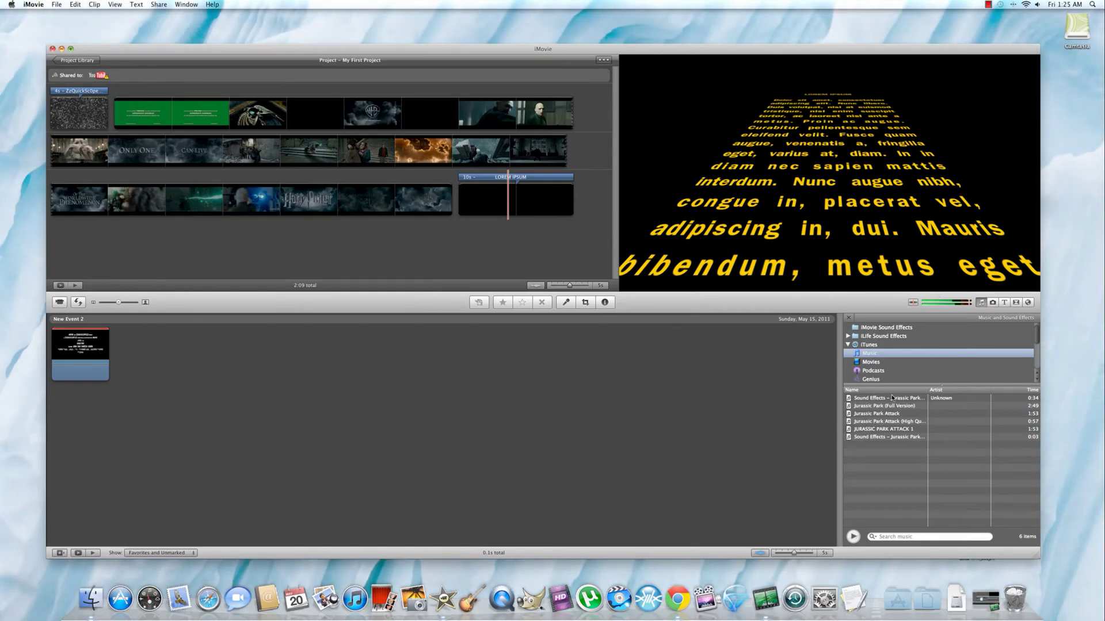
left_click(1004, 302)
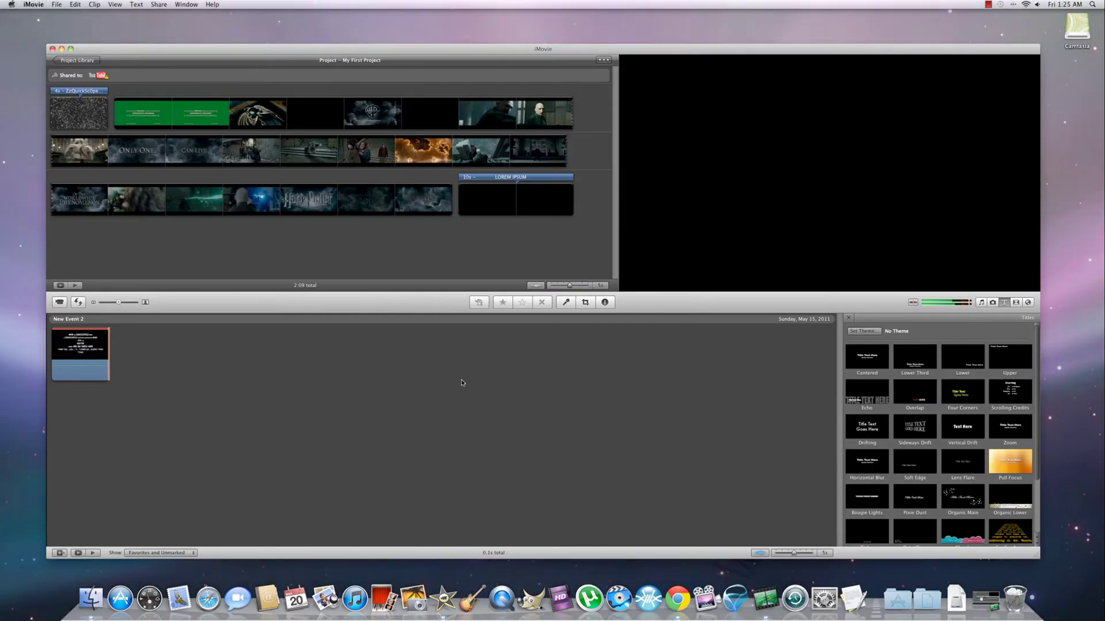
Select the long trailer clip in the project, dismissing the options menus without choosing anything.
right_click(434, 364)
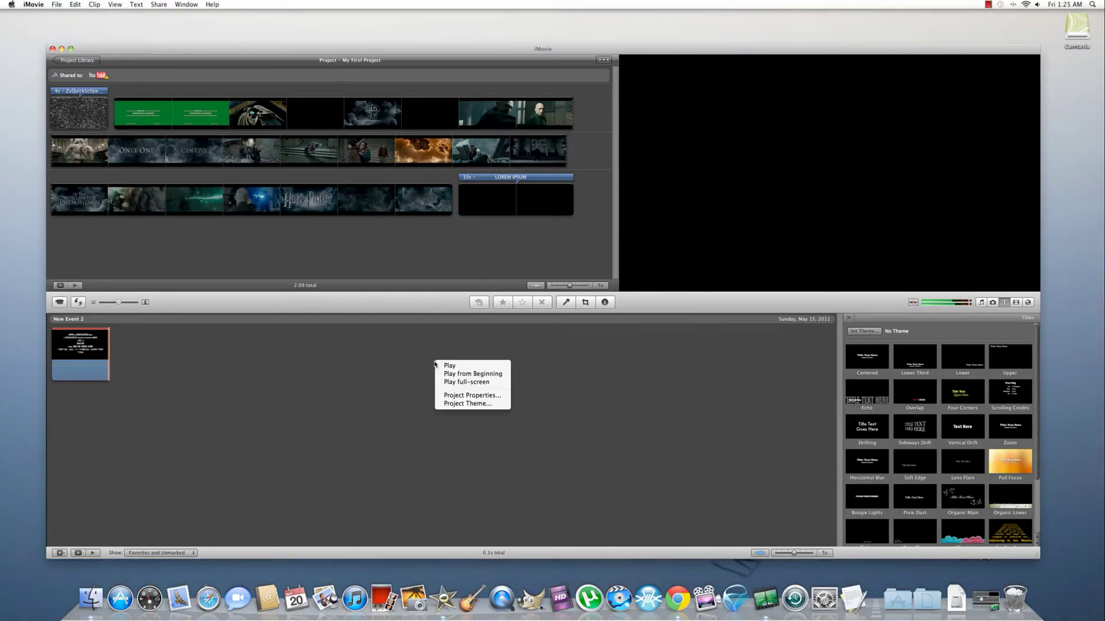
left_click(347, 363)
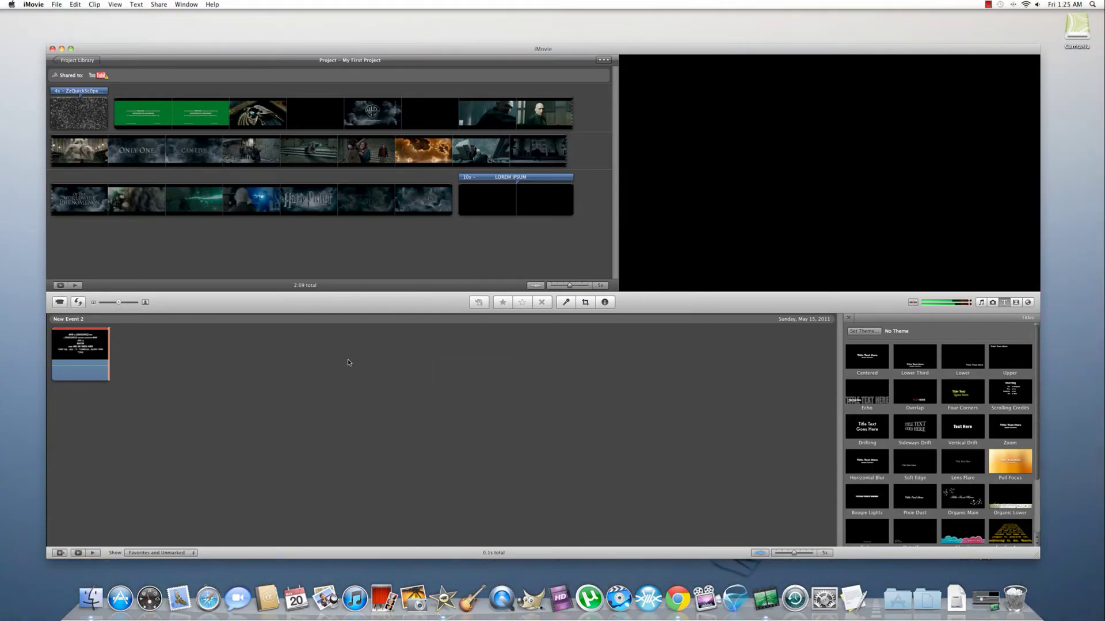
left_click(271, 112)
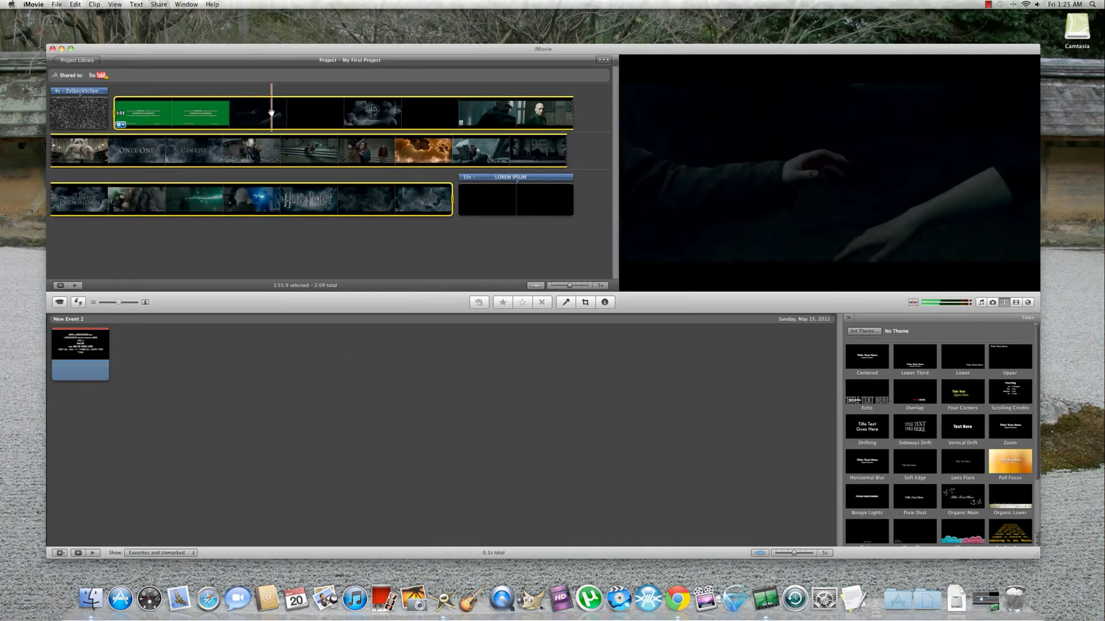
right_click(272, 115)
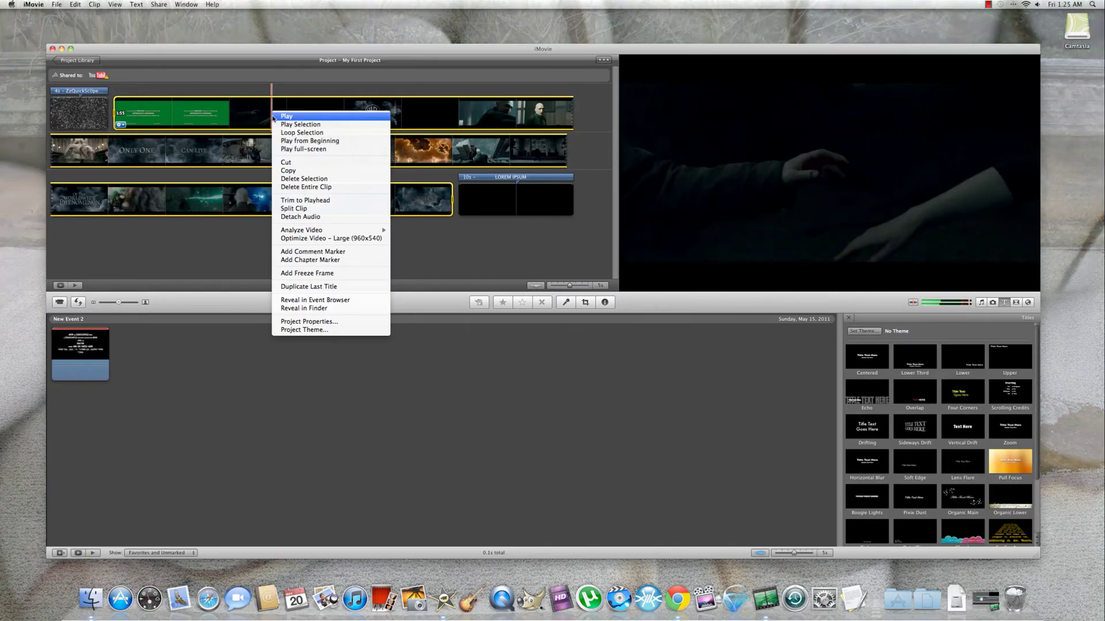
key("Escape")
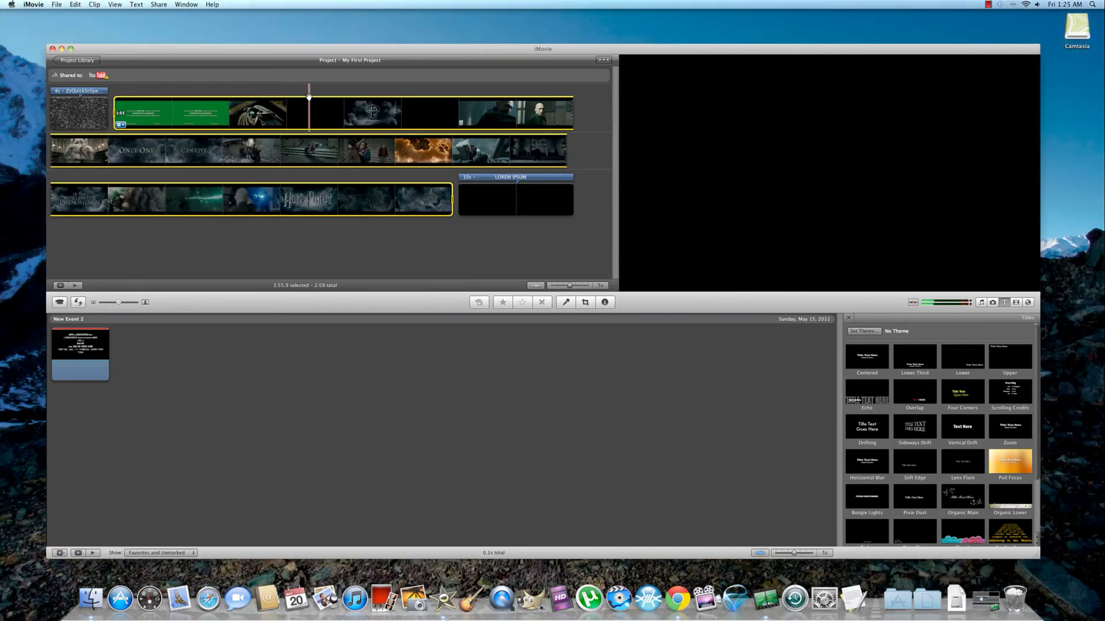
Preview the trailer from its start, then add a Curtain-background title at the project's end.
key("slash")
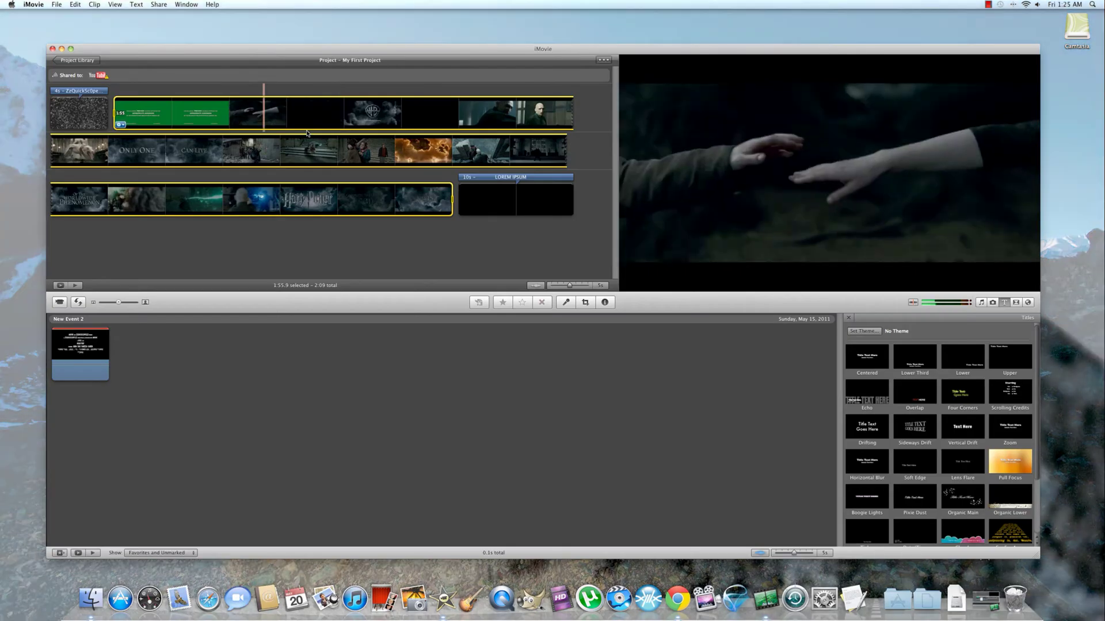
key("space")
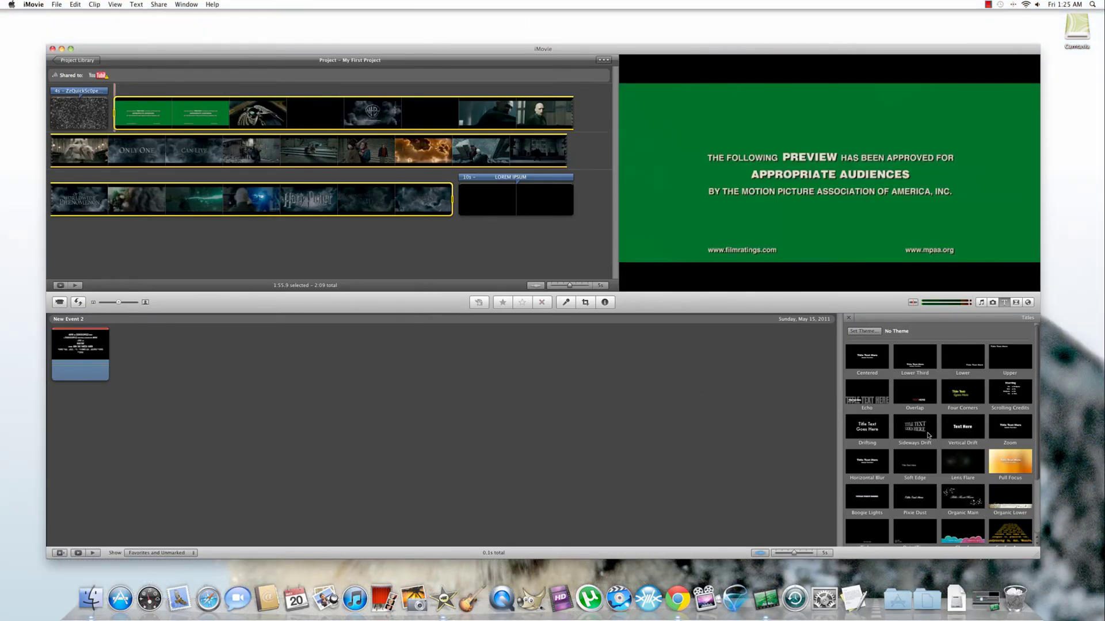
left_click_drag(871, 358, 599, 200)
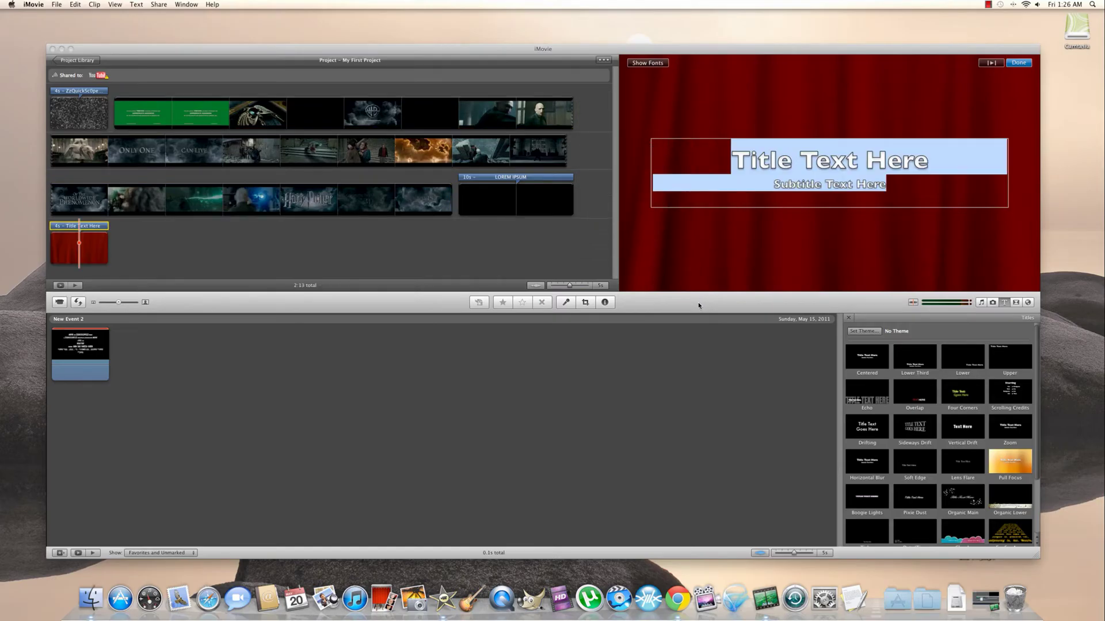
Finish editing the title text and set its font to Impact at size 9.
left_click(672, 83)
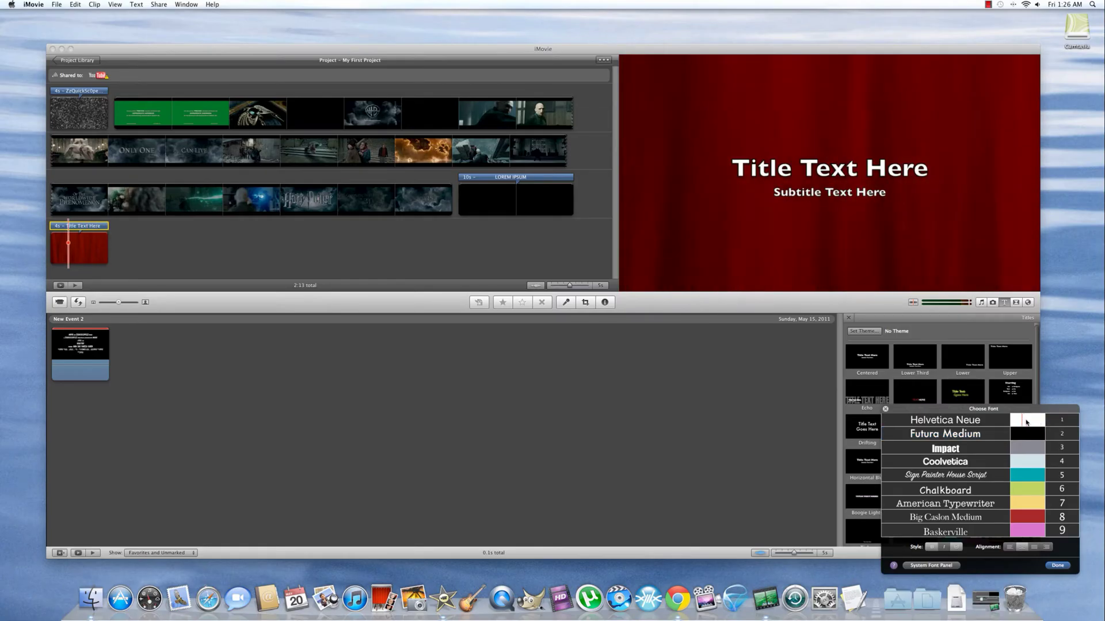
left_click(981, 424)
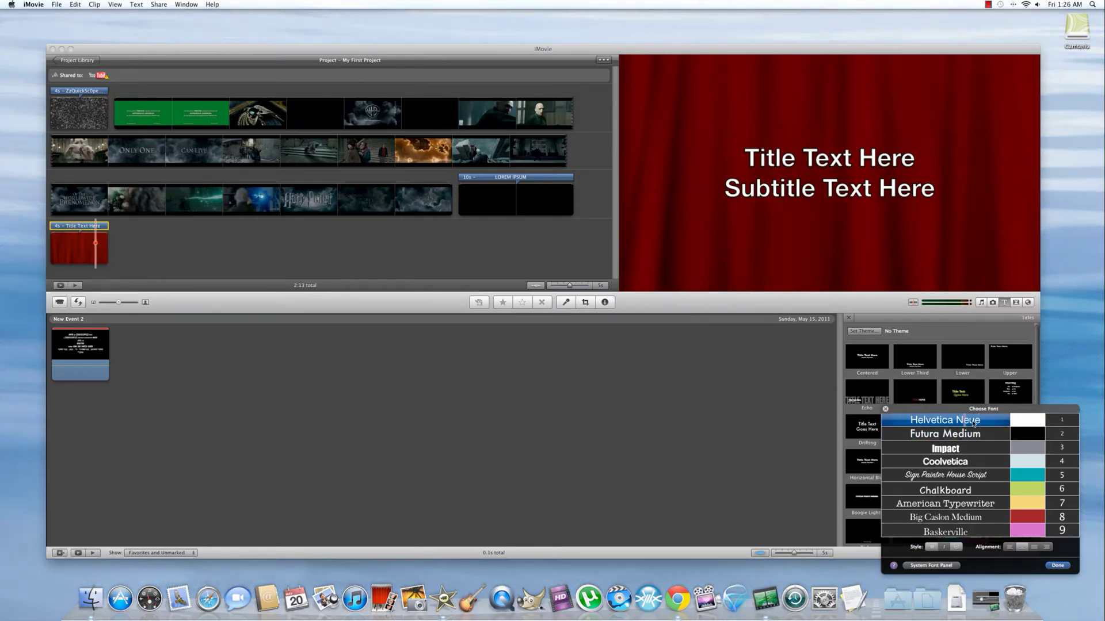
left_click(1062, 504)
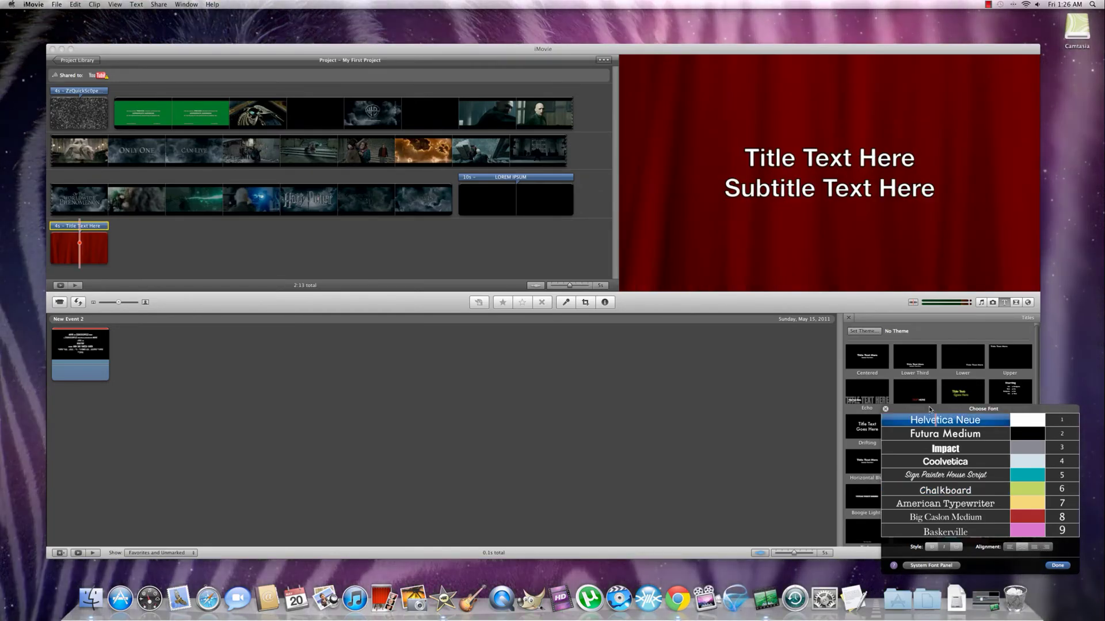
left_click(949, 449)
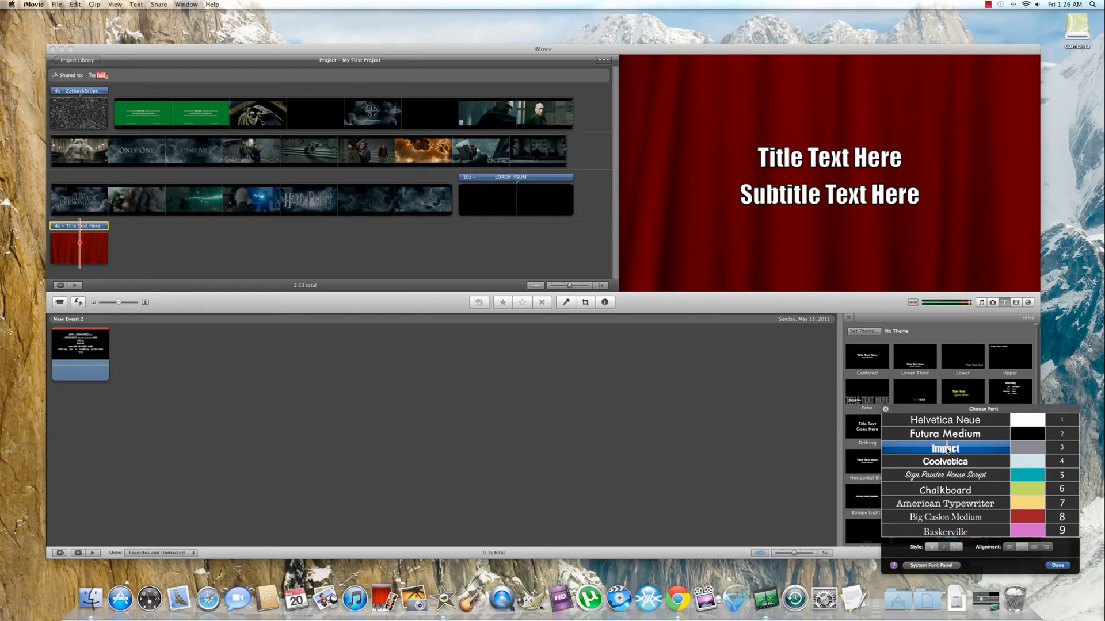
left_click(948, 449)
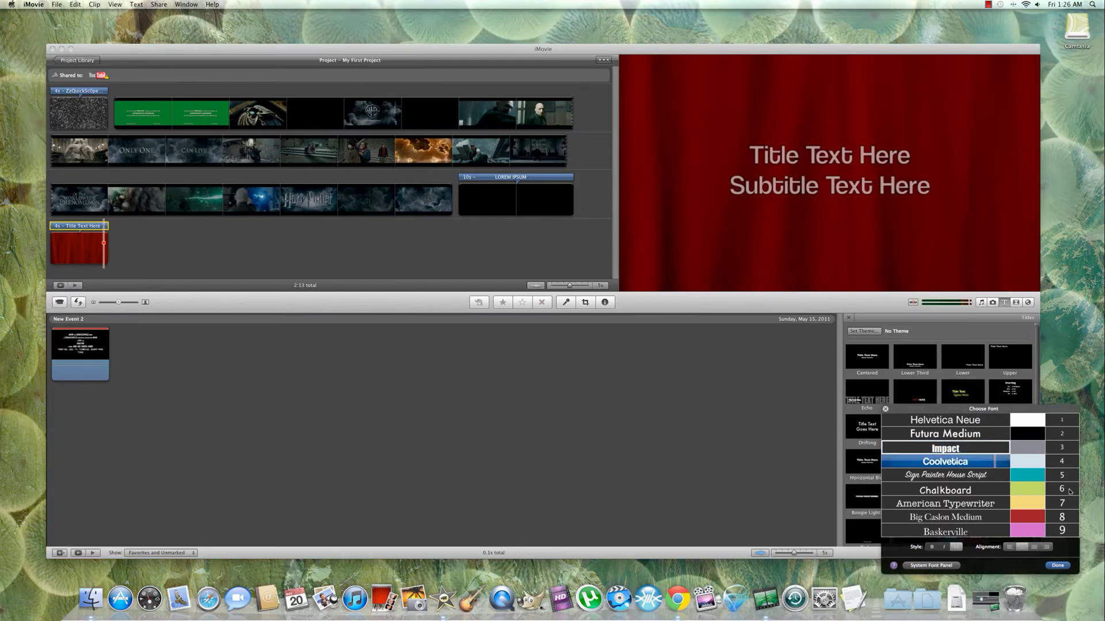
left_click(1063, 506)
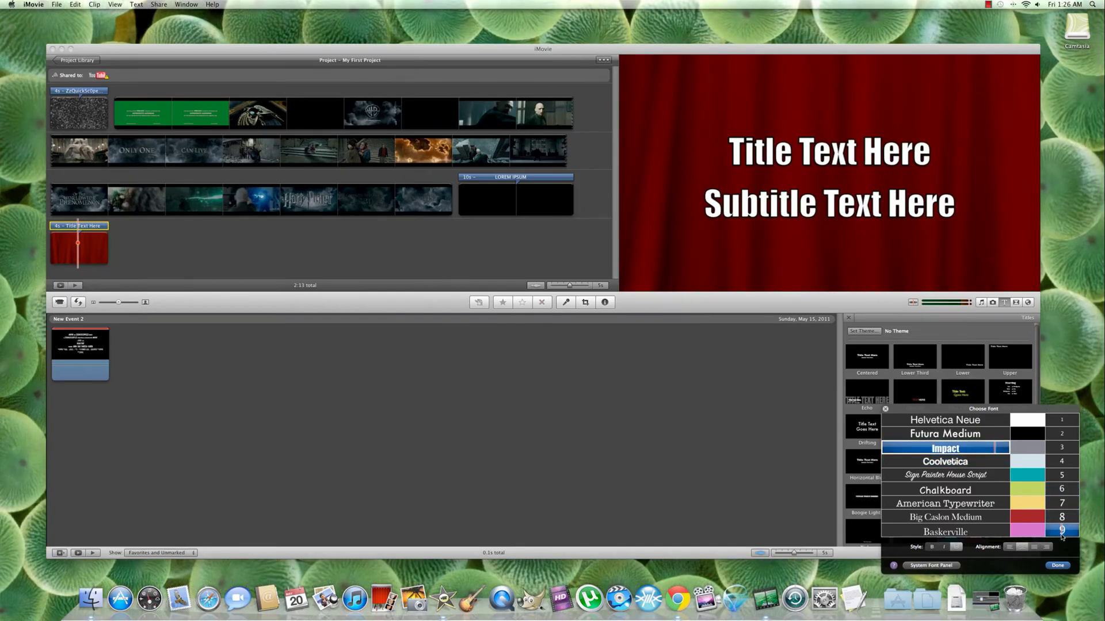
left_click(1062, 530)
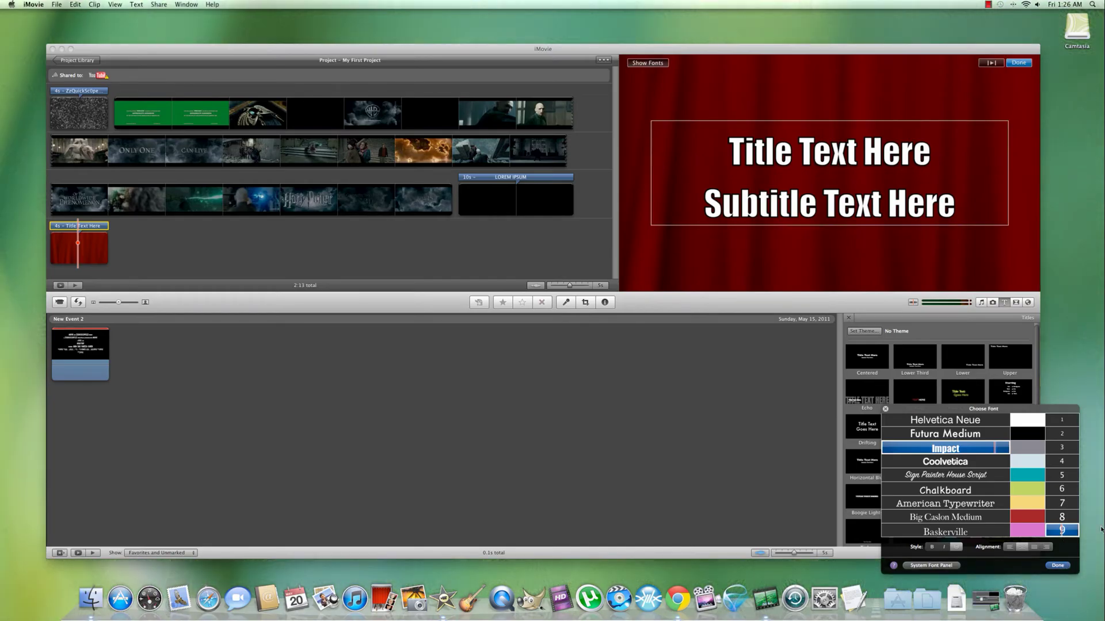
key("Escape")
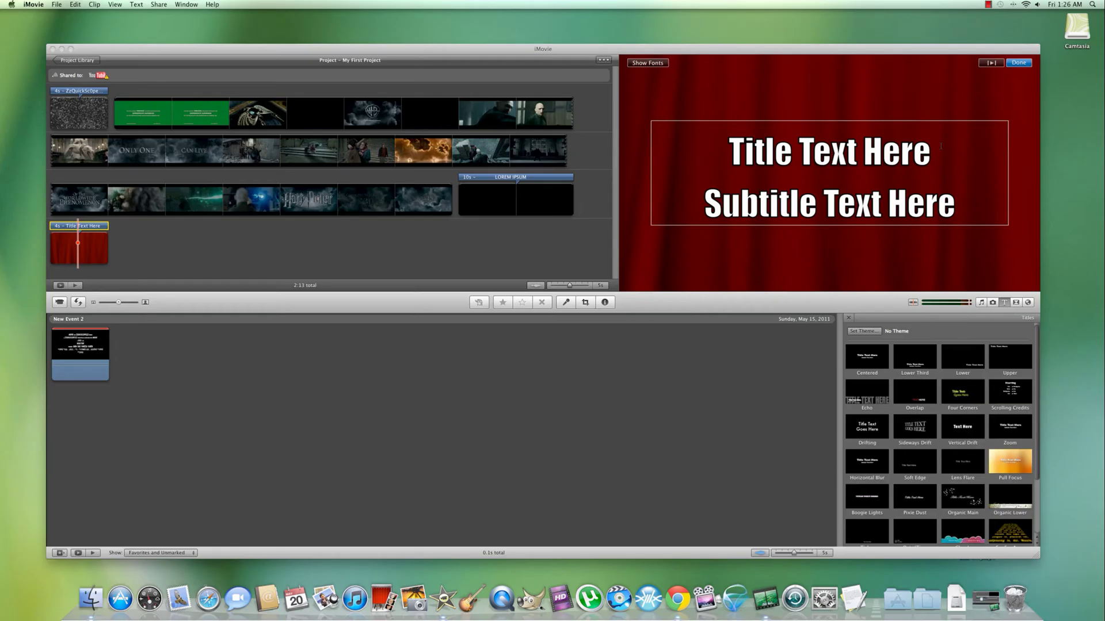
Delete all the placeholder title and subtitle text and type the channel name instead.
key("super+a")
key("BackSpace")
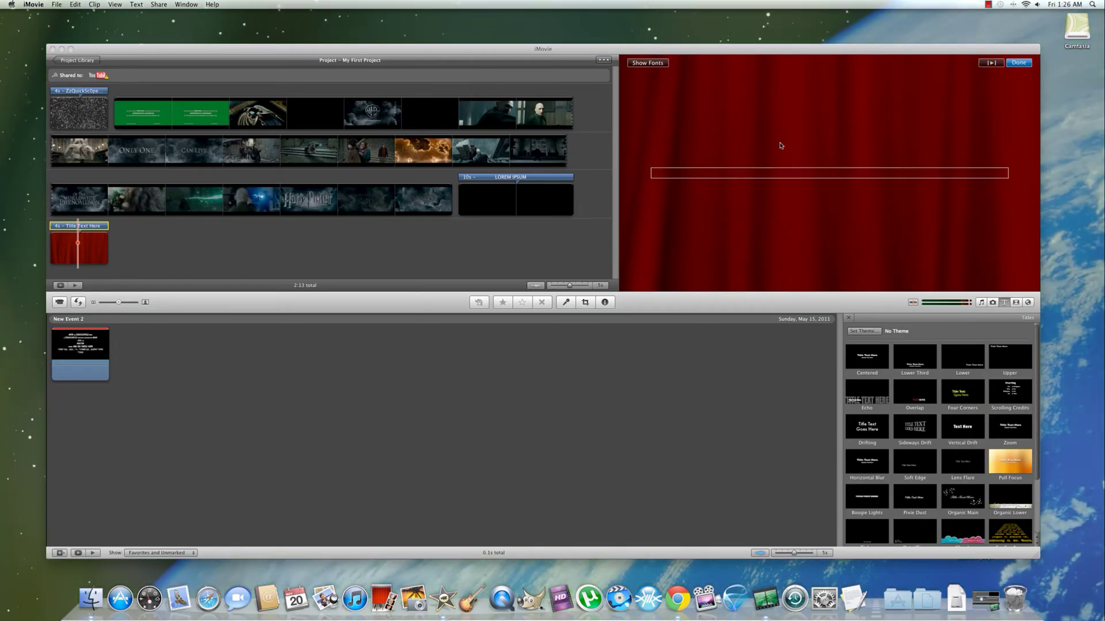
type("Z")
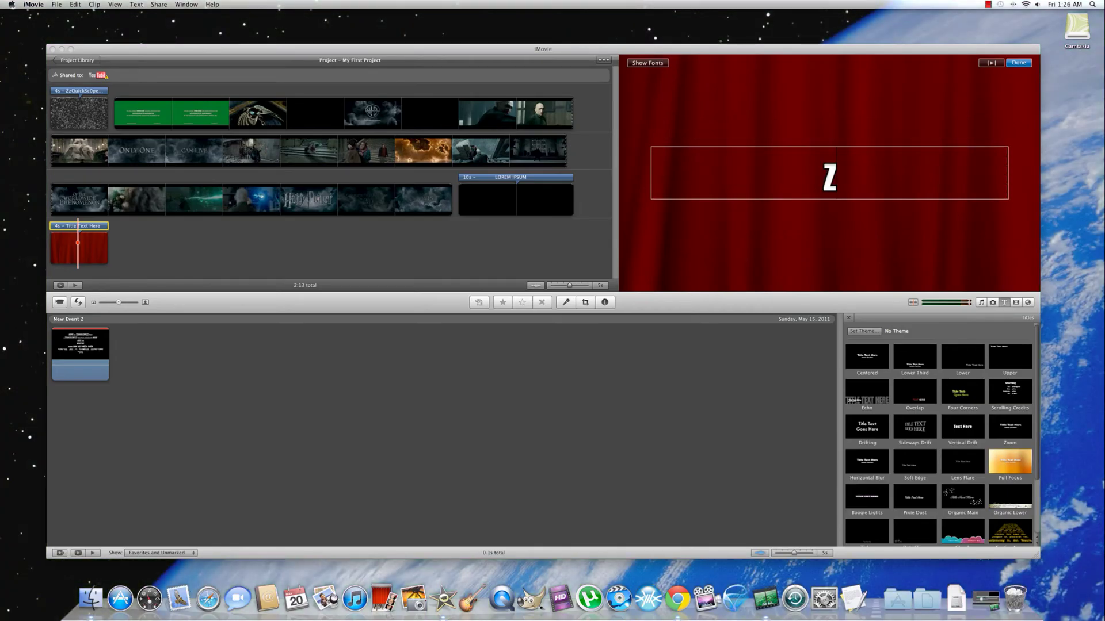
type("zQ")
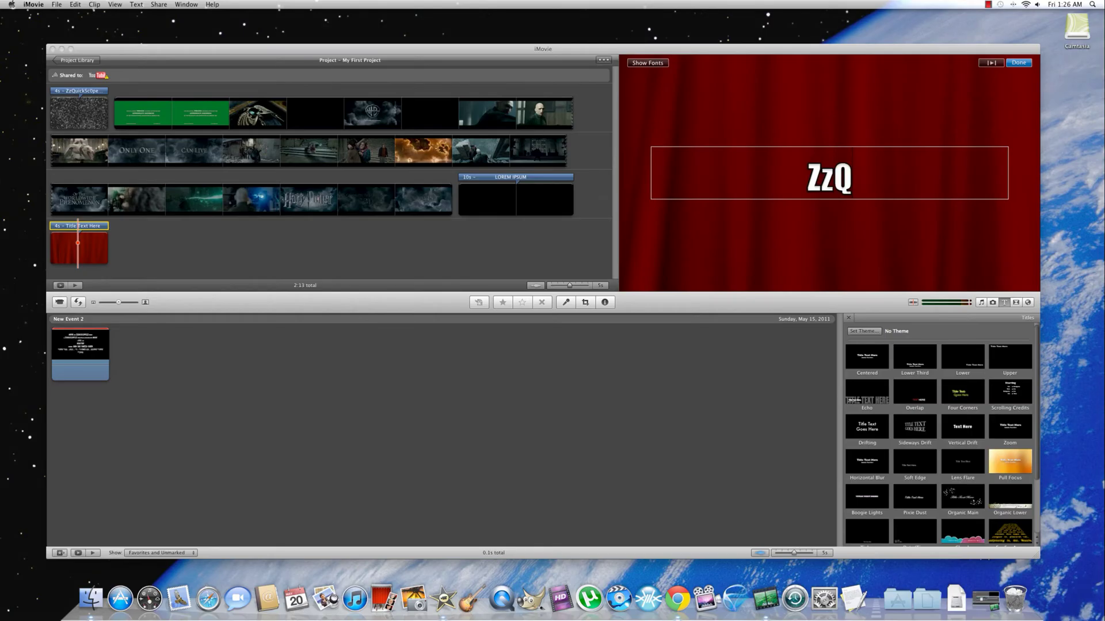
type("uickS")
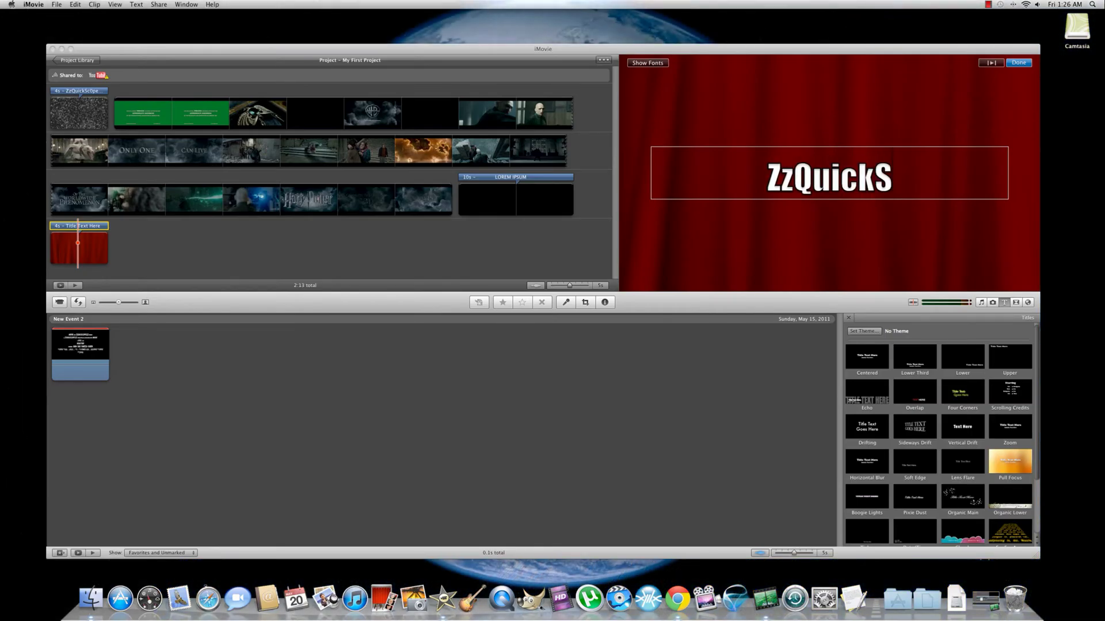
type("cOpes")
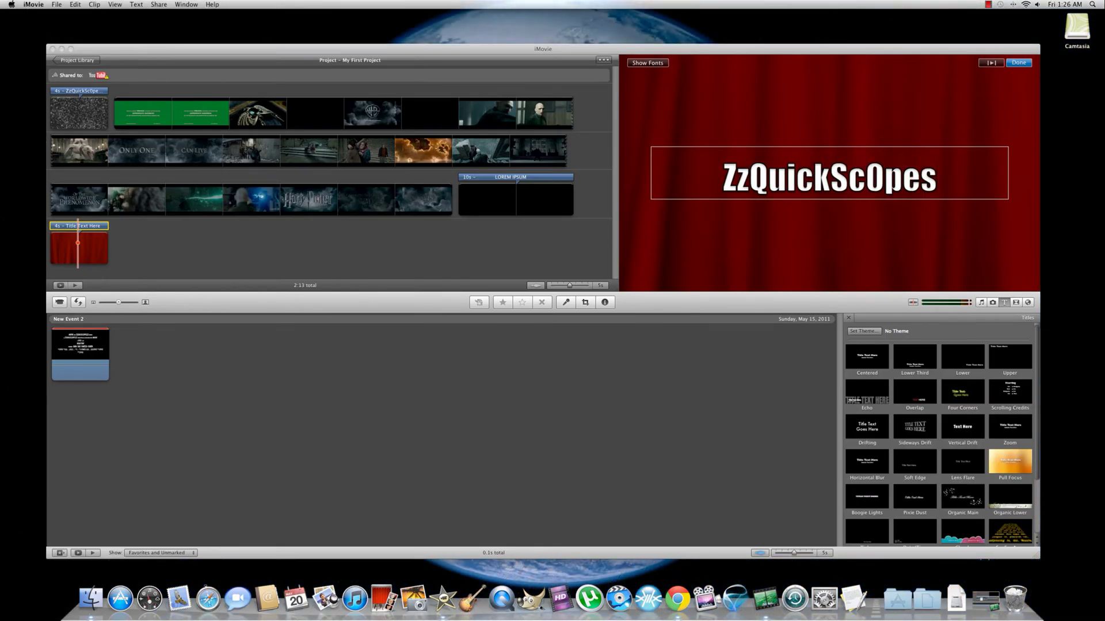
type("Zz")
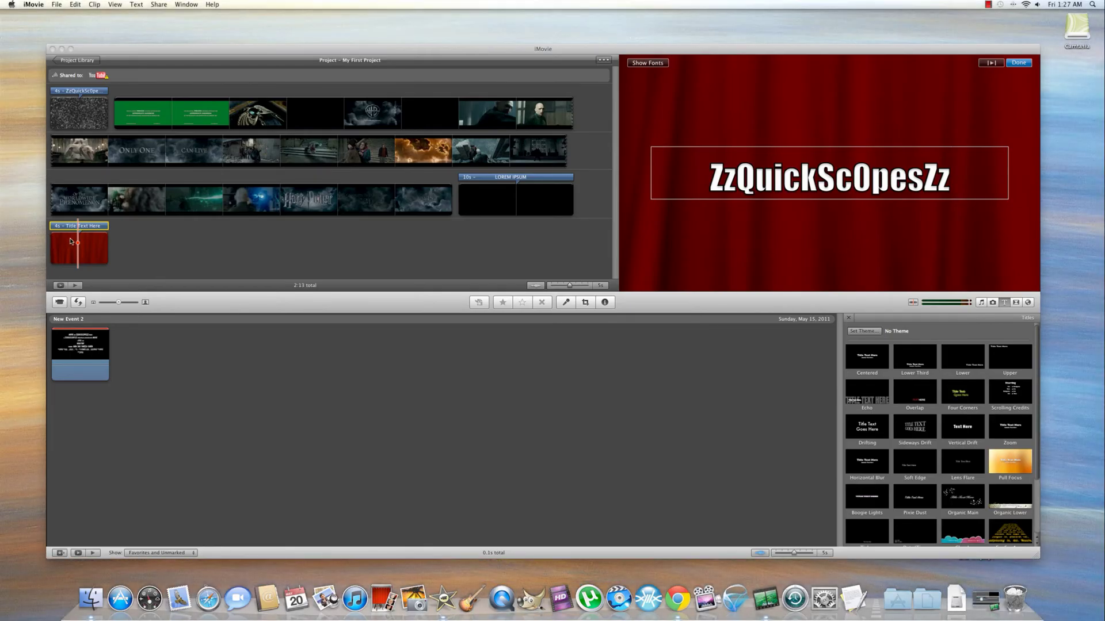
Exit text editing, select the red title clip, and play it to preview.
left_click(78, 242)
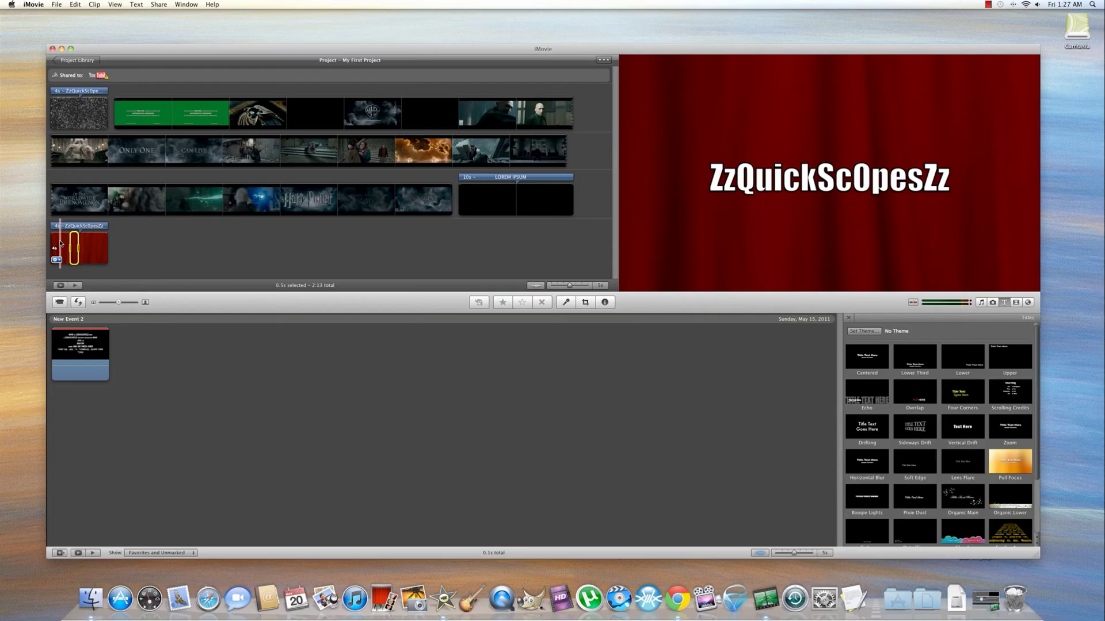
left_click(53, 246)
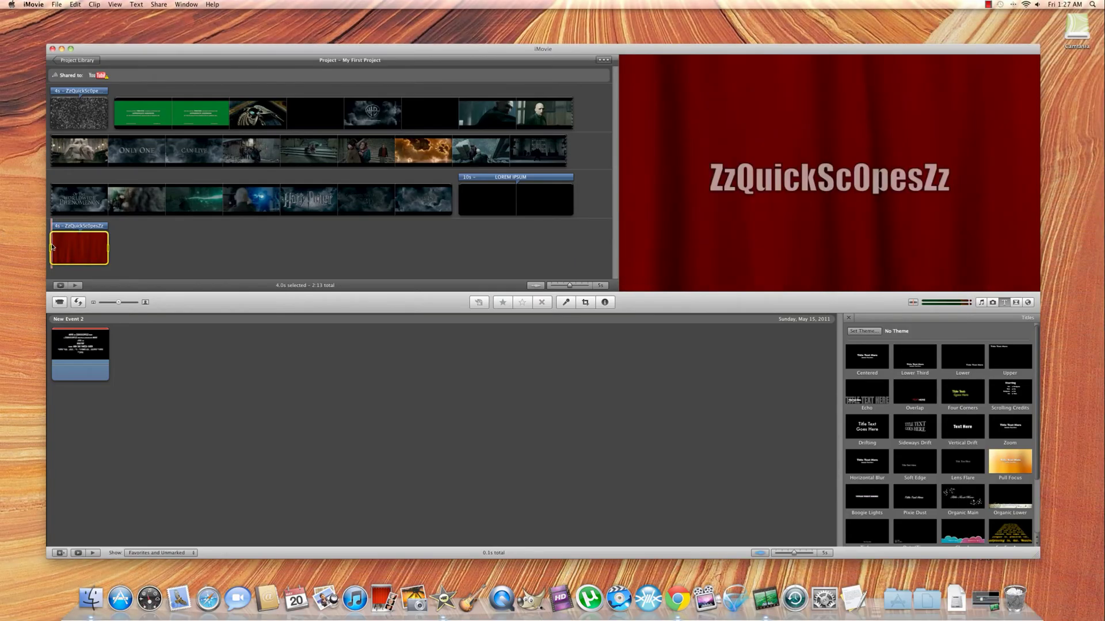
key("space")
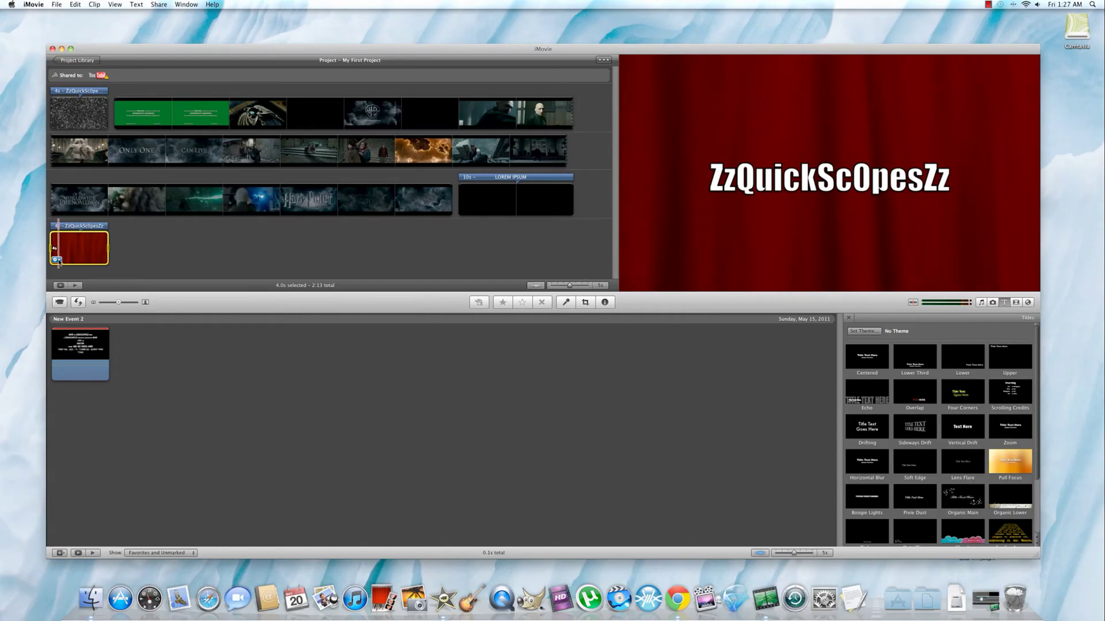
Change the curtain title clip's duration from 4.0s to 7.0s in Clip Adjustments.
left_click(57, 260)
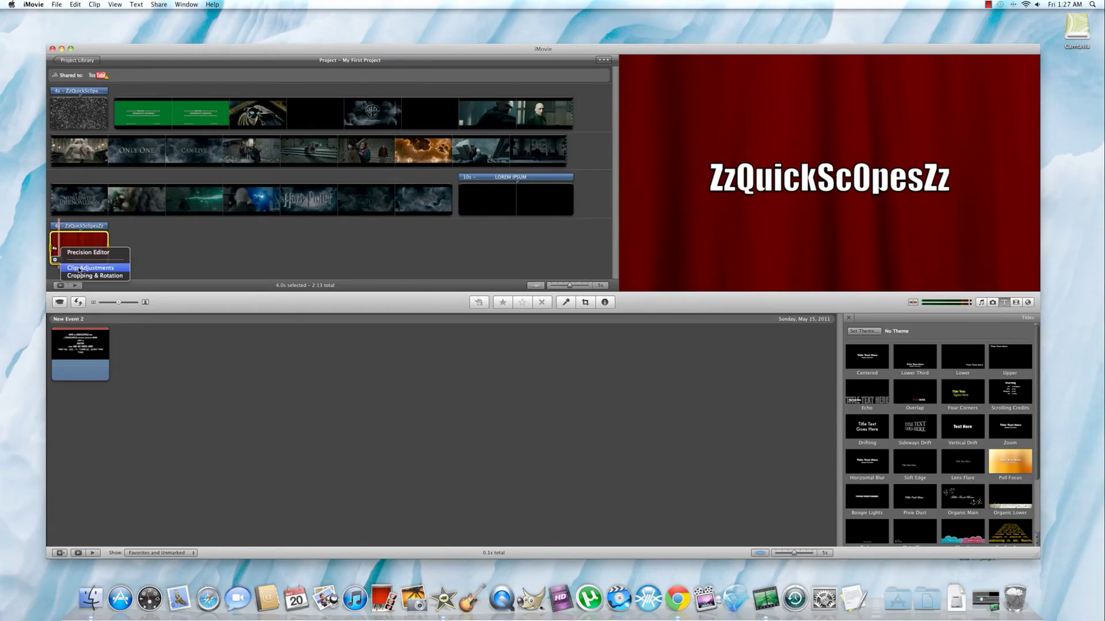
left_click(82, 268)
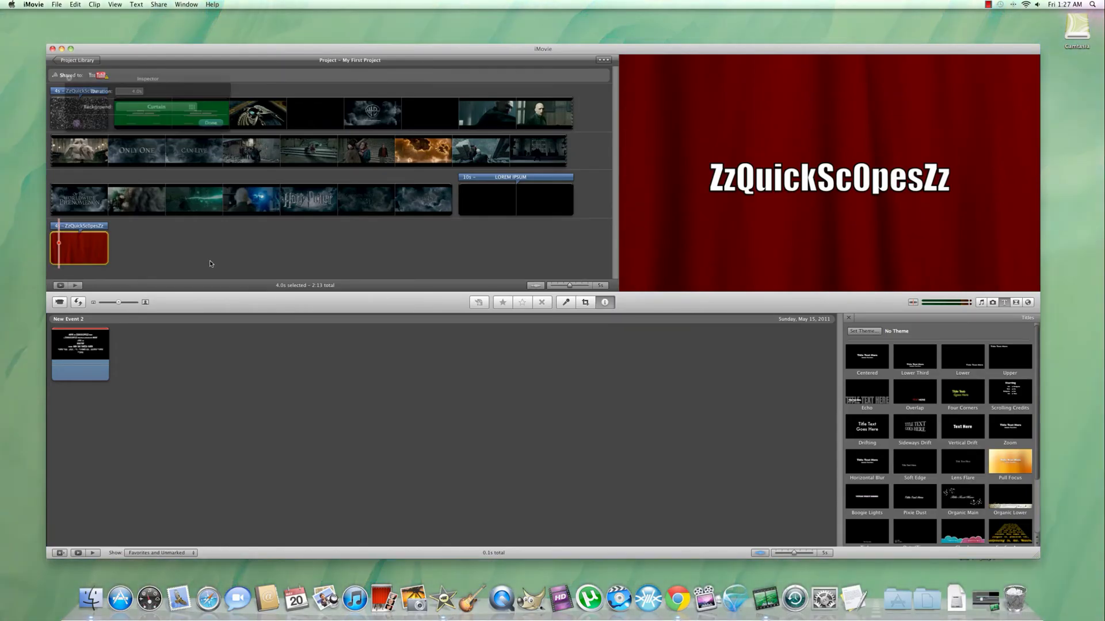
double_click(143, 92)
key("BackSpace")
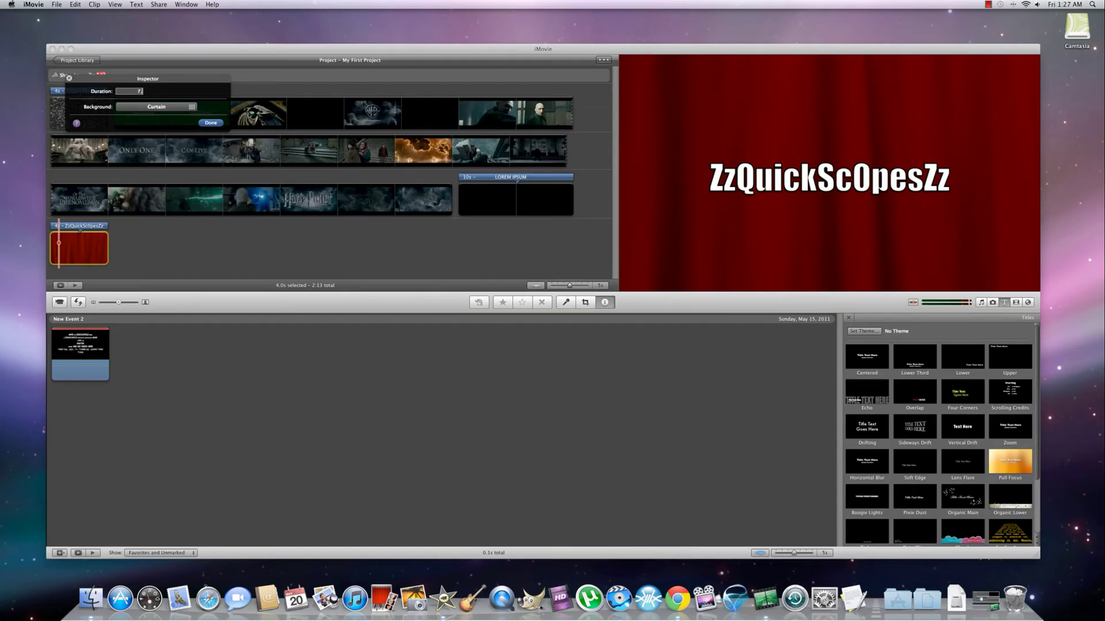
type("7.0s")
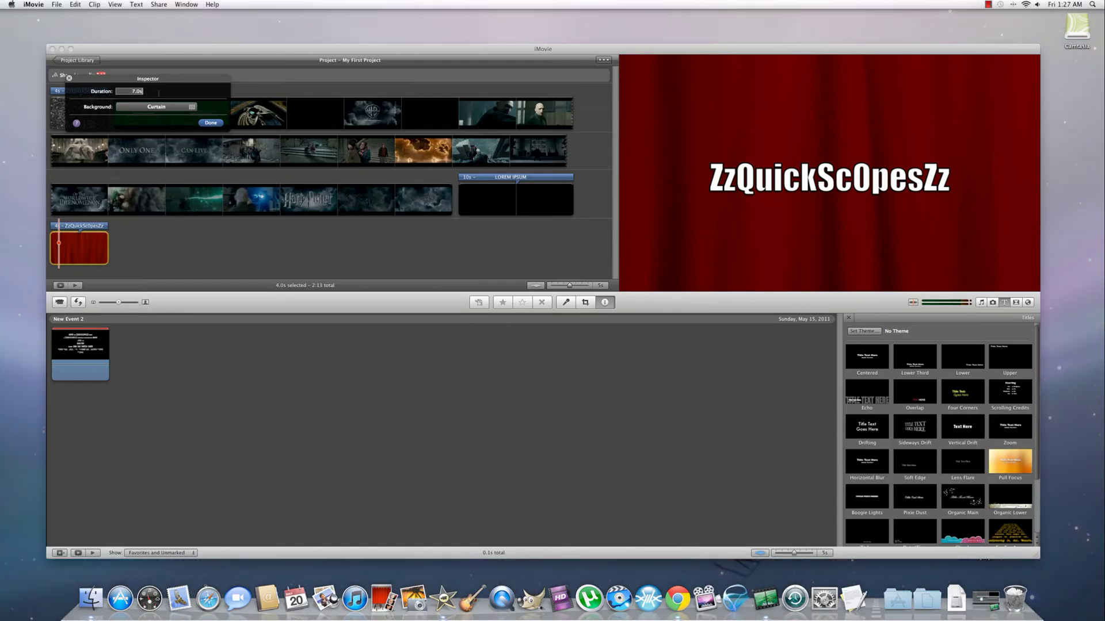
left_click(212, 123)
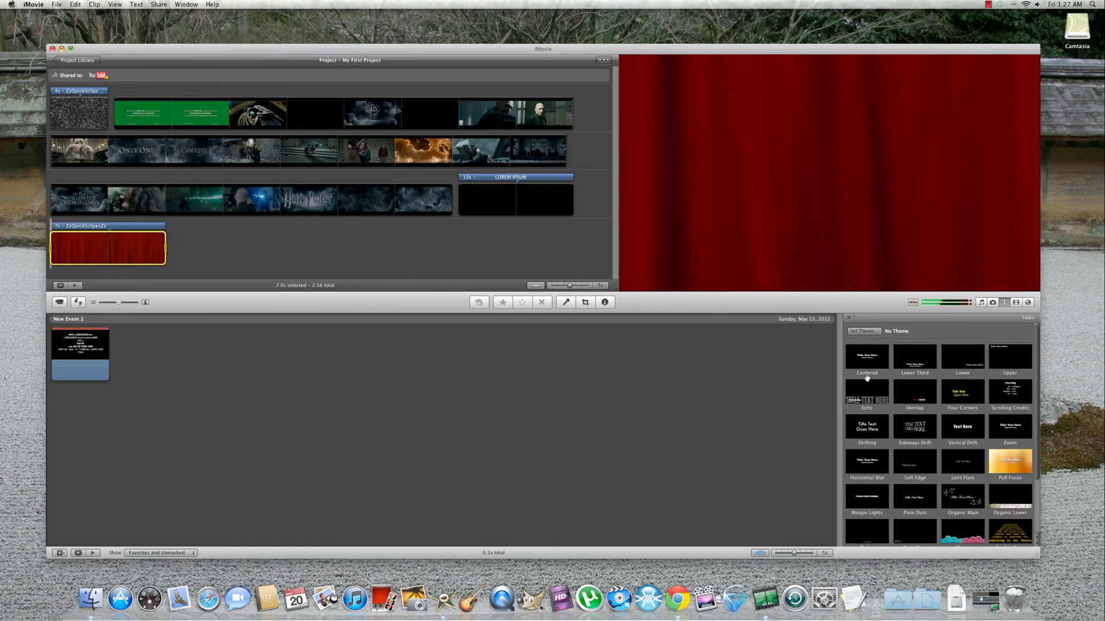
Show the Maps and Backgrounds browser and scroll through its globes, maps and backgrounds.
left_click(1016, 303)
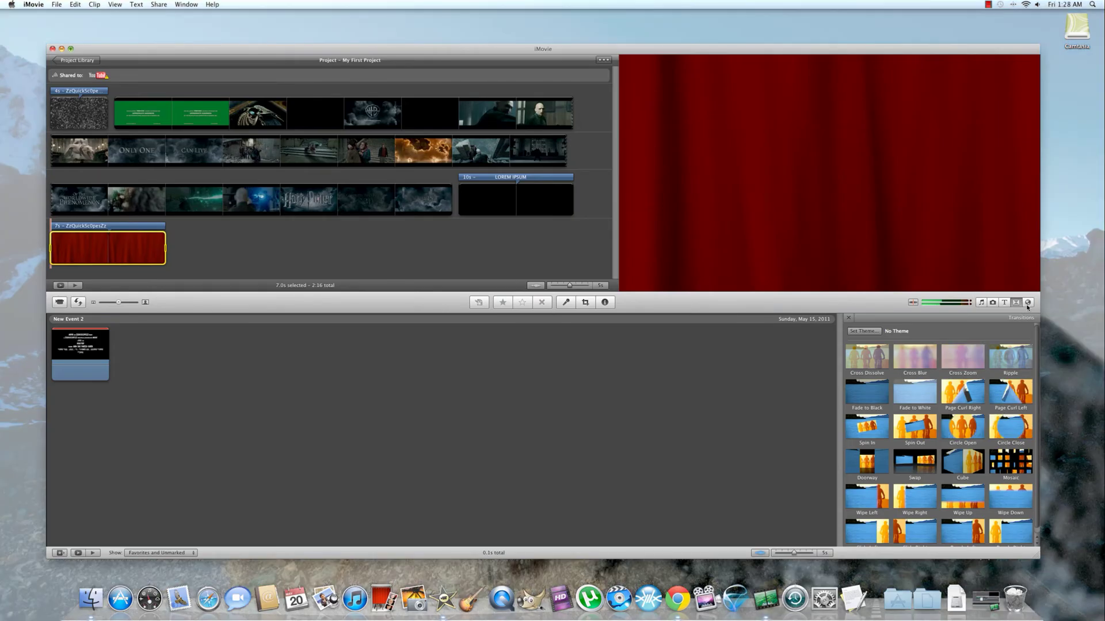
left_click(1027, 303)
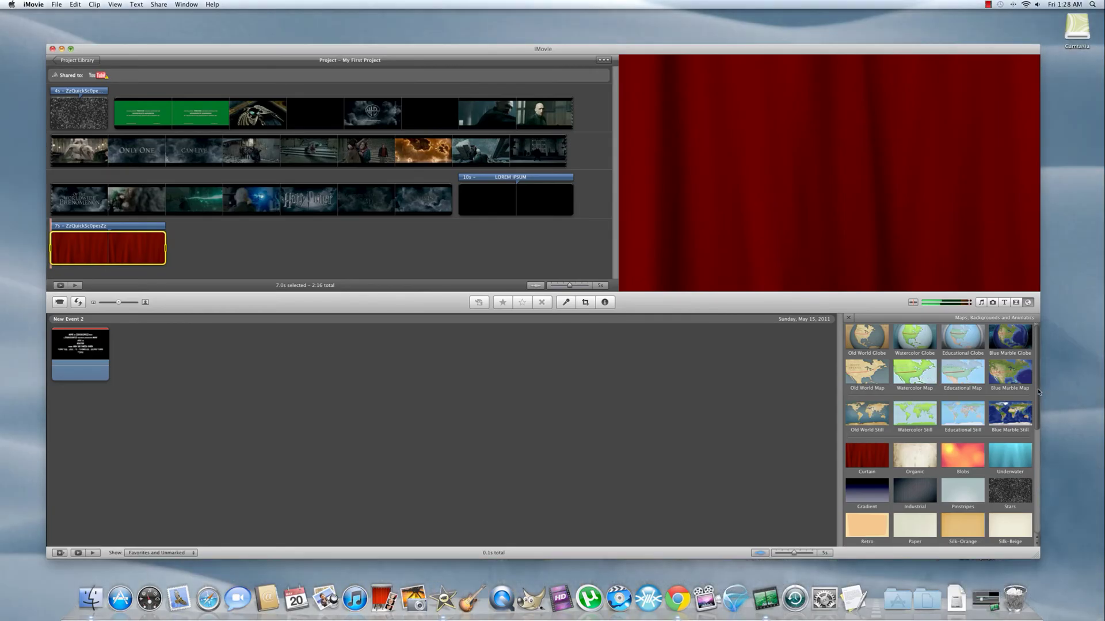
left_click_drag(1037, 389, 1040, 497)
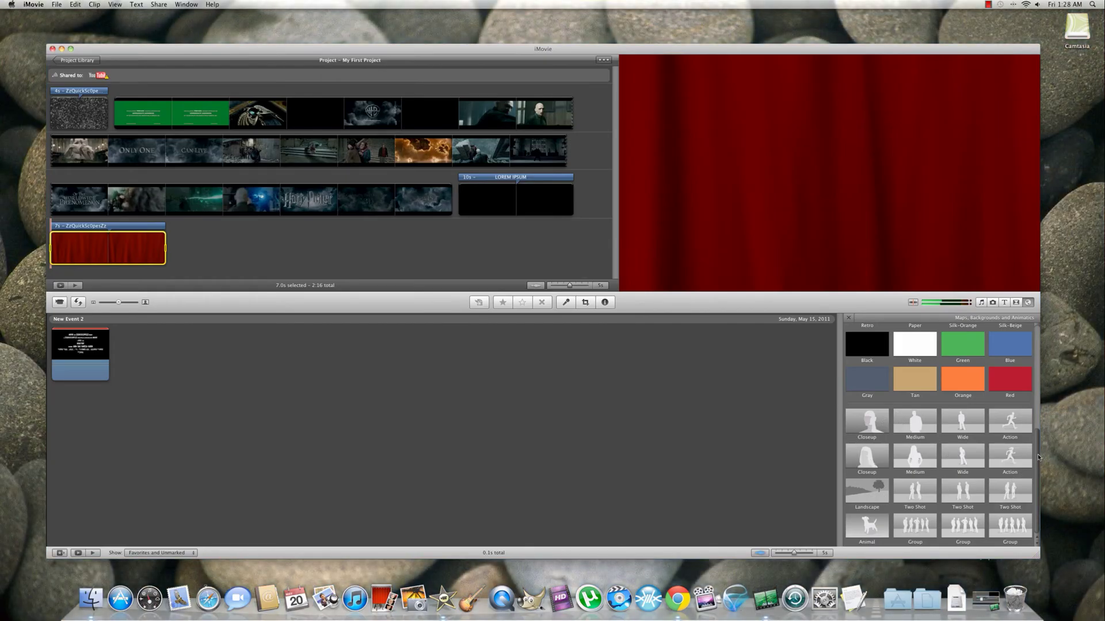
left_click_drag(1038, 457, 1038, 361)
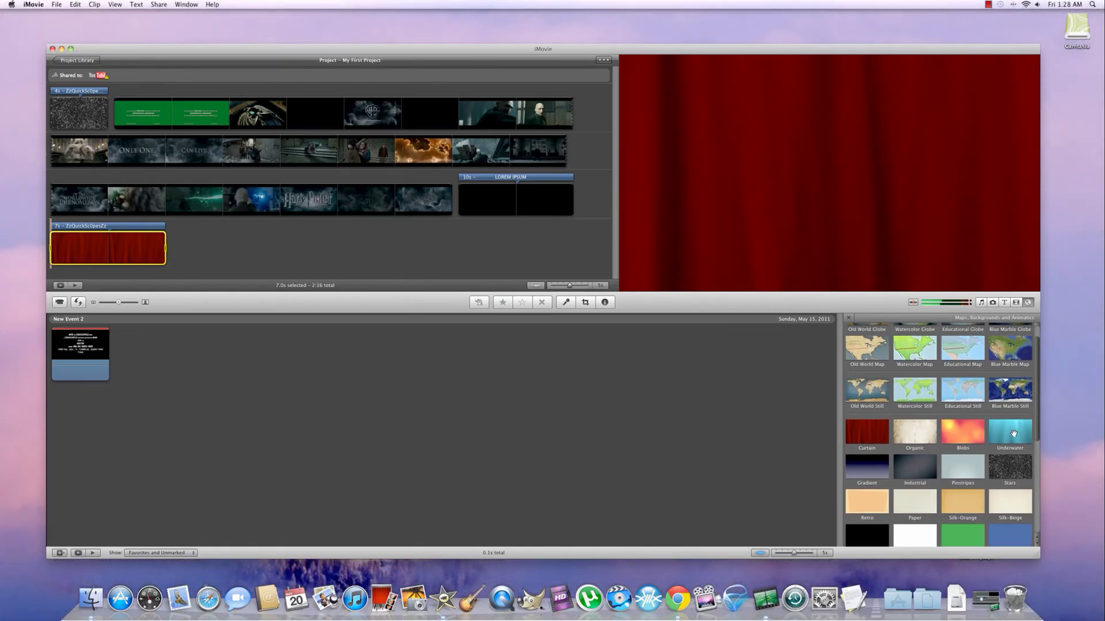
left_click(1041, 410)
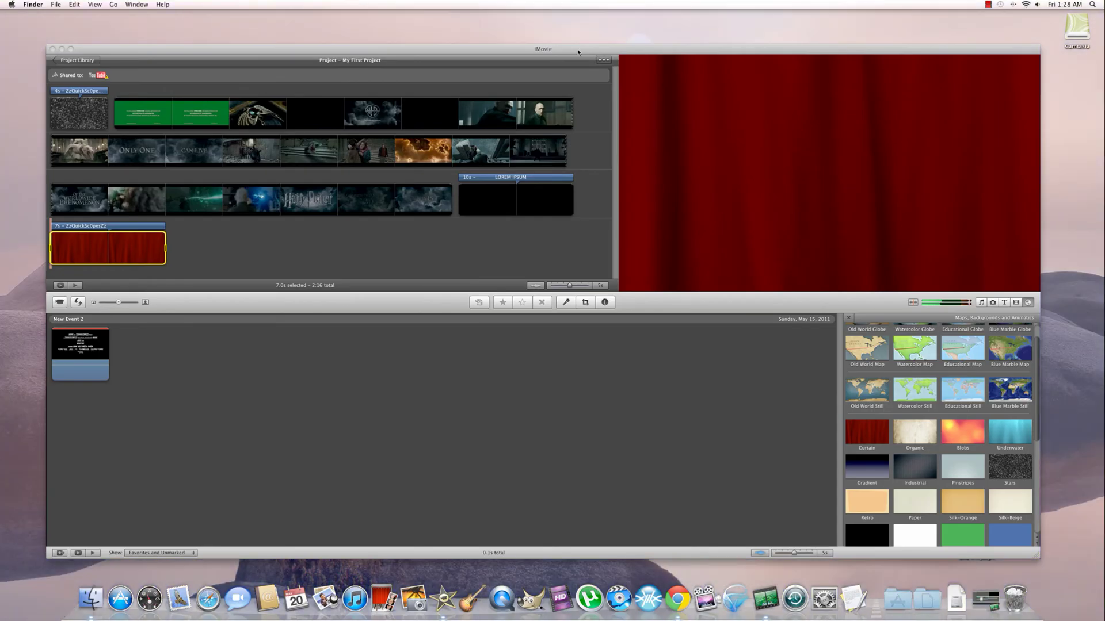
left_click_drag(549, 53, 522, 45)
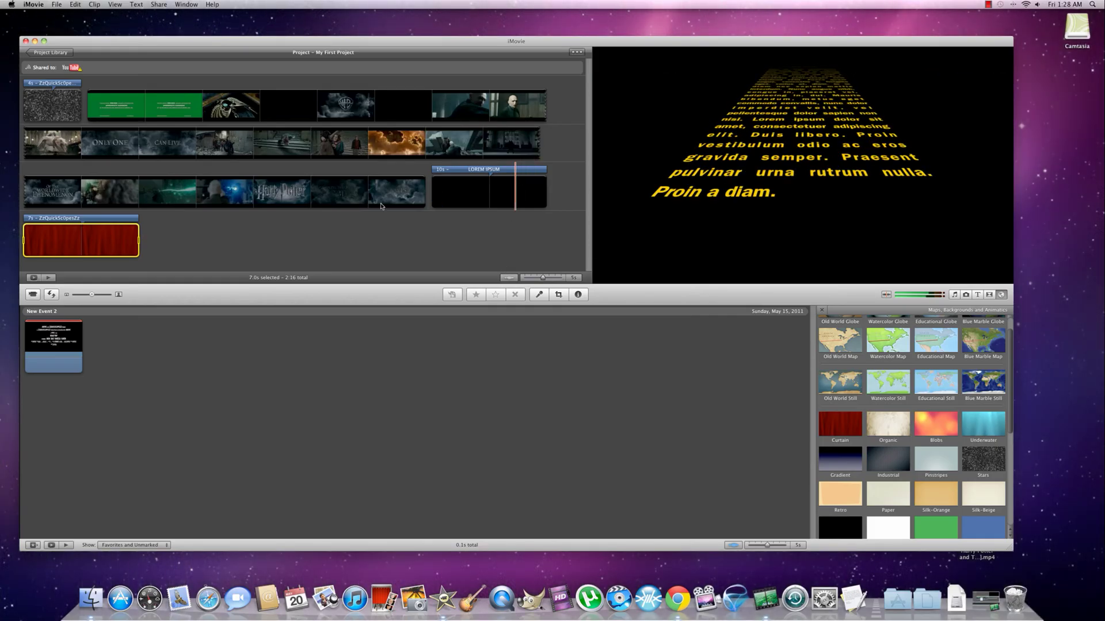
mouse_move(283, 41)
left_mouse_down()
mouse_move(305, 42)
mouse_move(274, 42)
left_mouse_up()
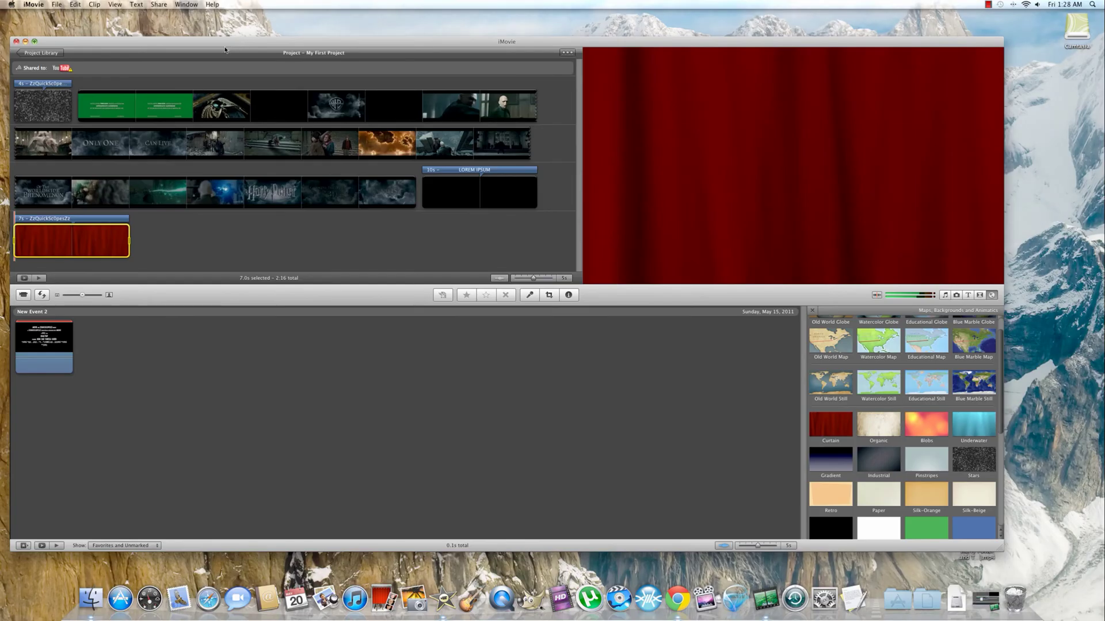
left_click(159, 5)
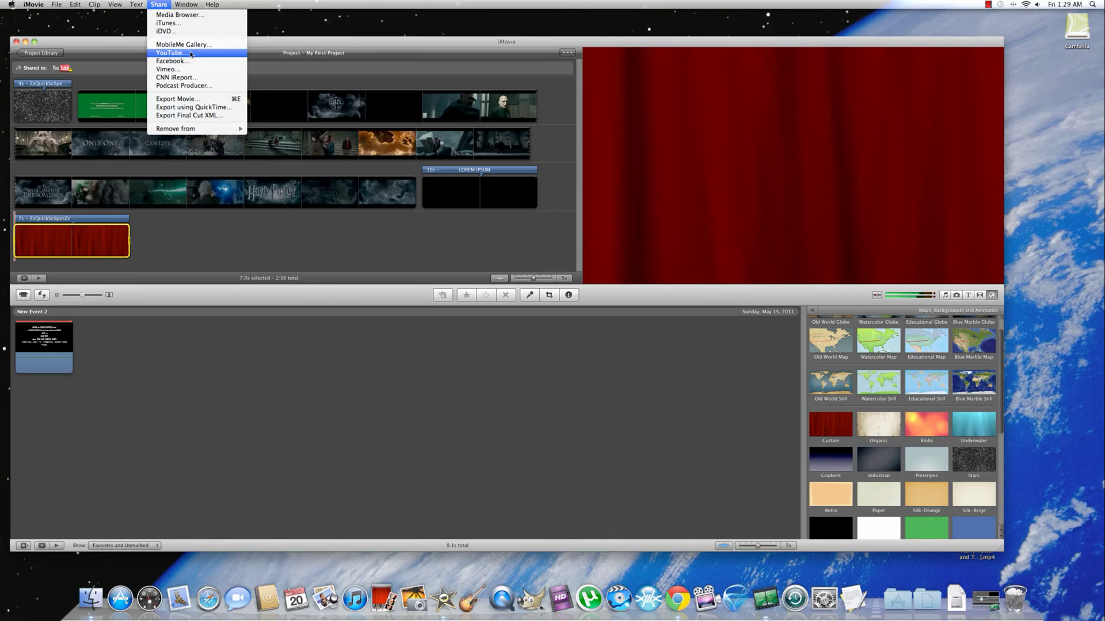
left_click(190, 54)
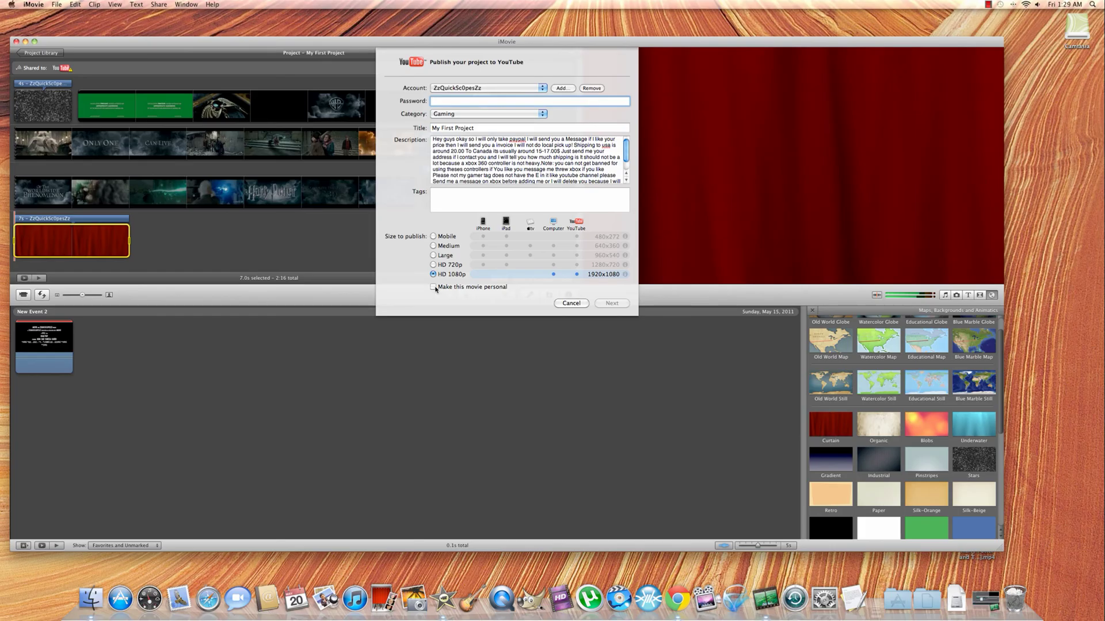
left_click(434, 287)
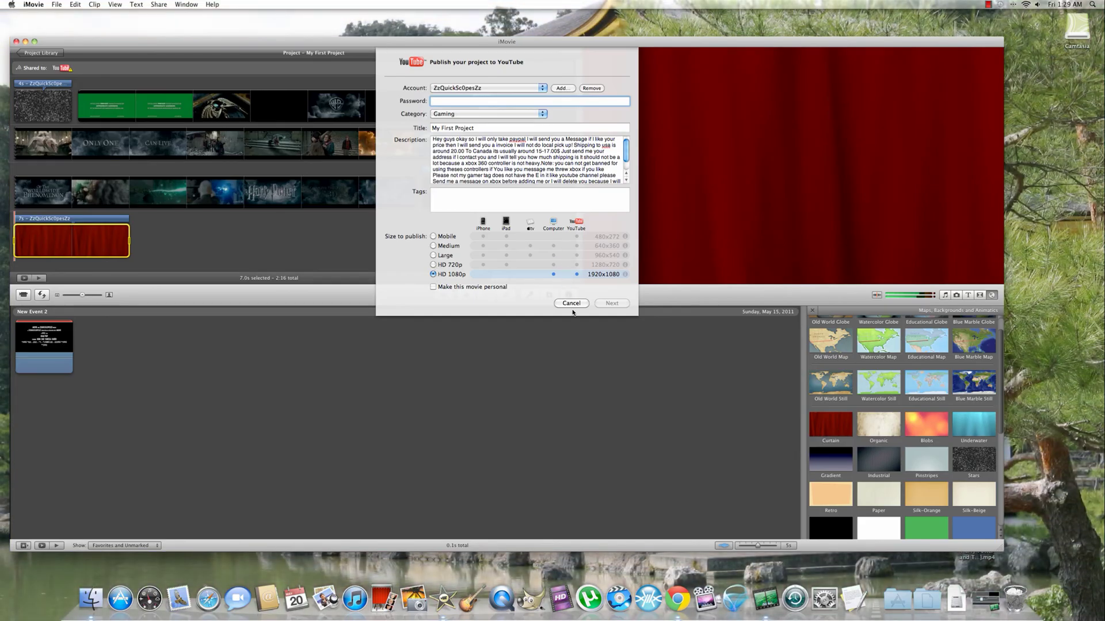
left_click(570, 304)
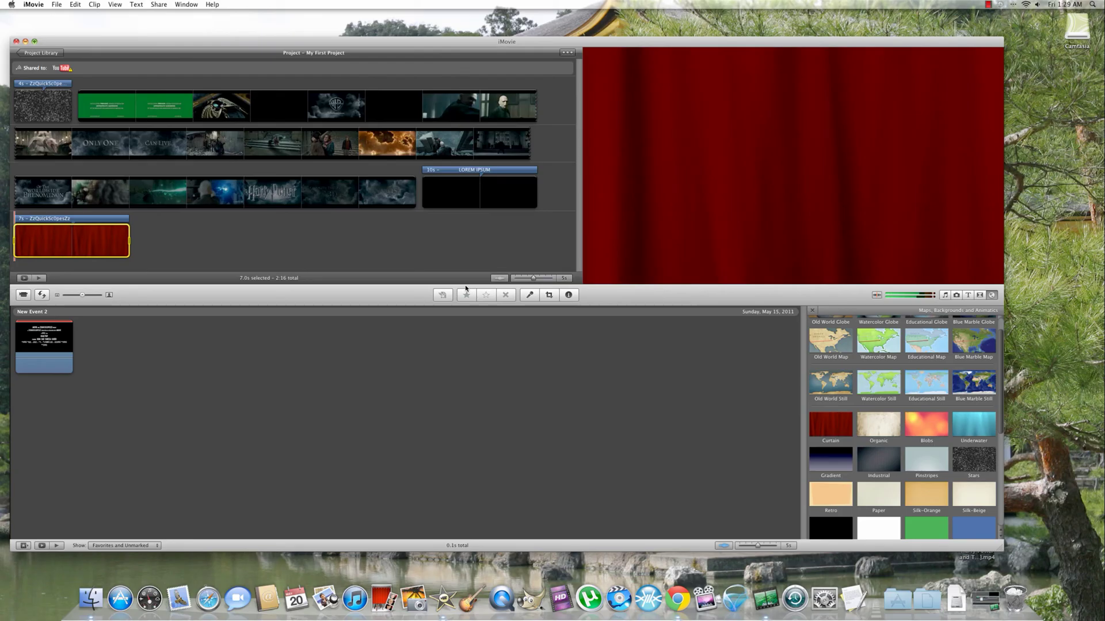
Nudge the iMovie window lower and right, close it, then bring up the screen recording controls.
left_click_drag(385, 40, 383, 65)
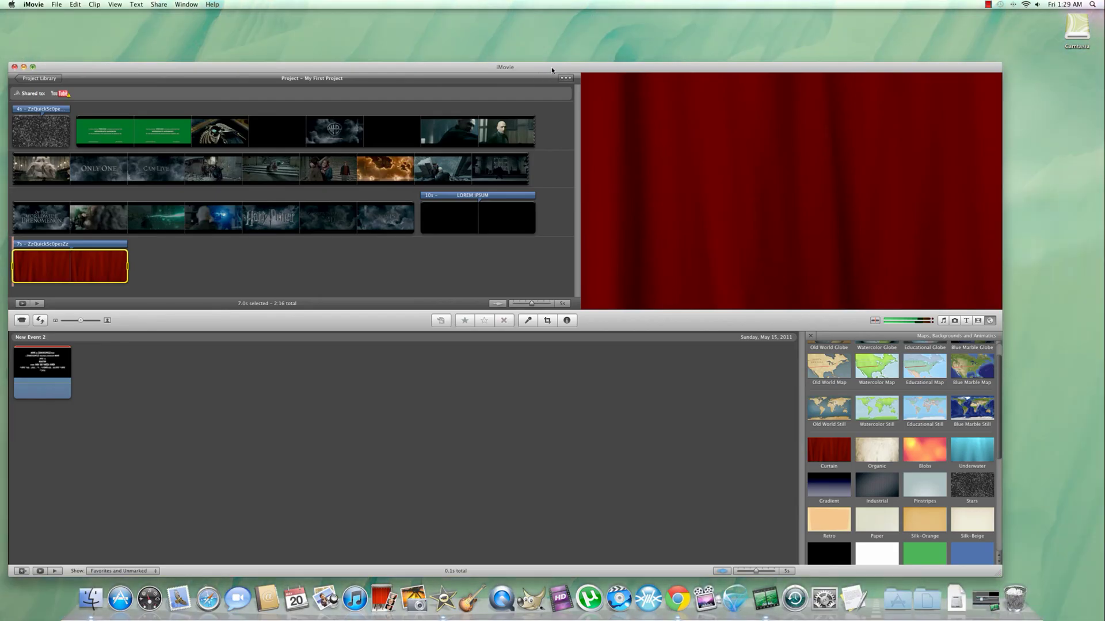
left_click_drag(549, 70, 589, 67)
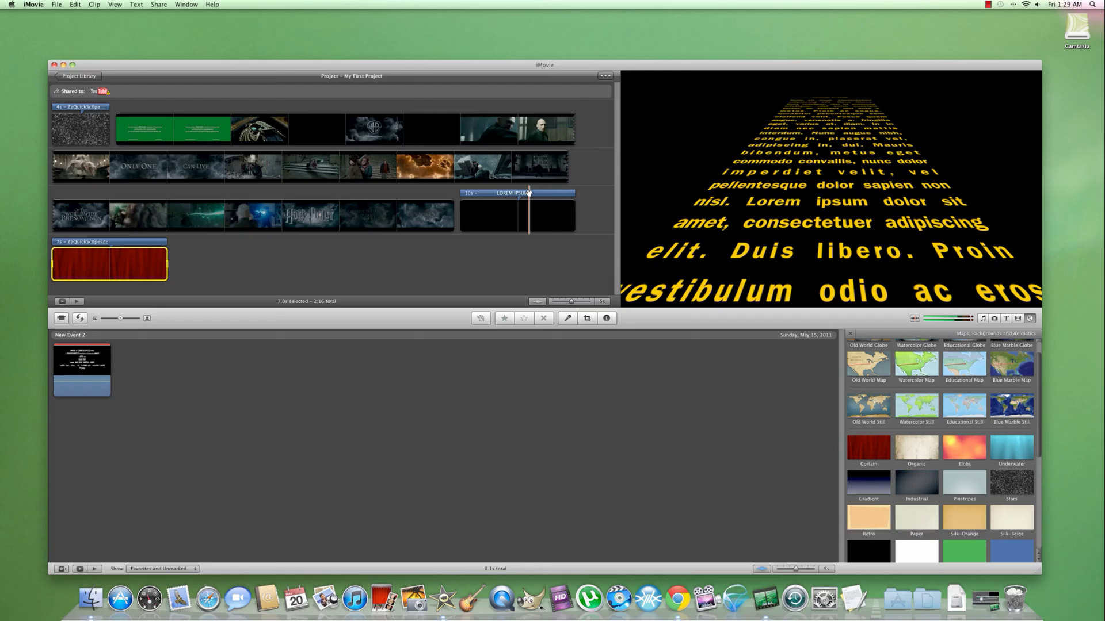
left_click(55, 65)
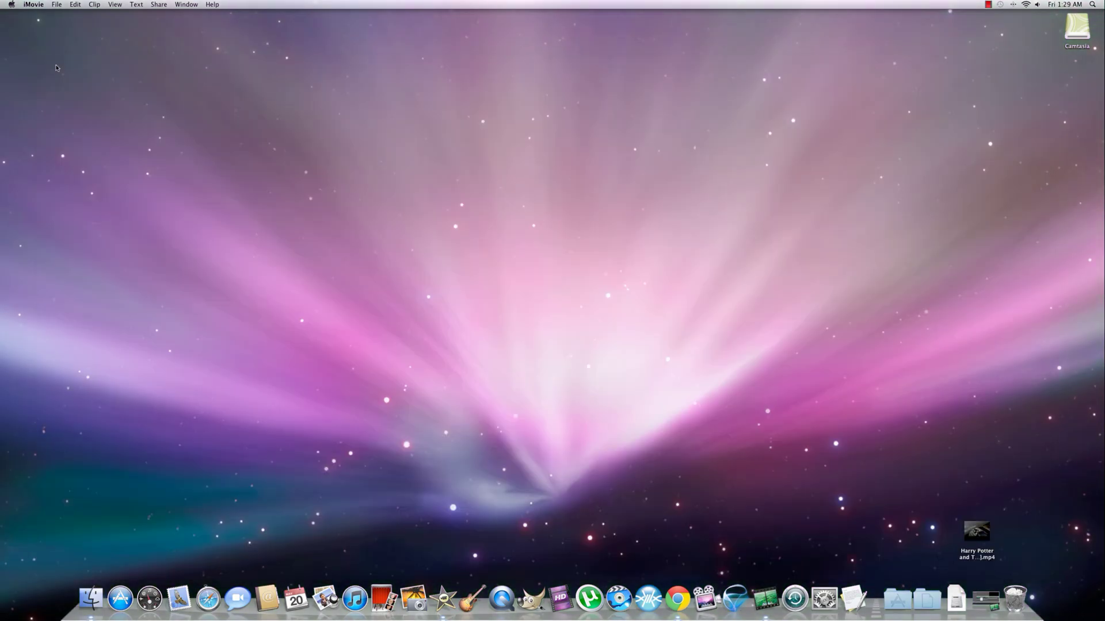
left_click(989, 5)
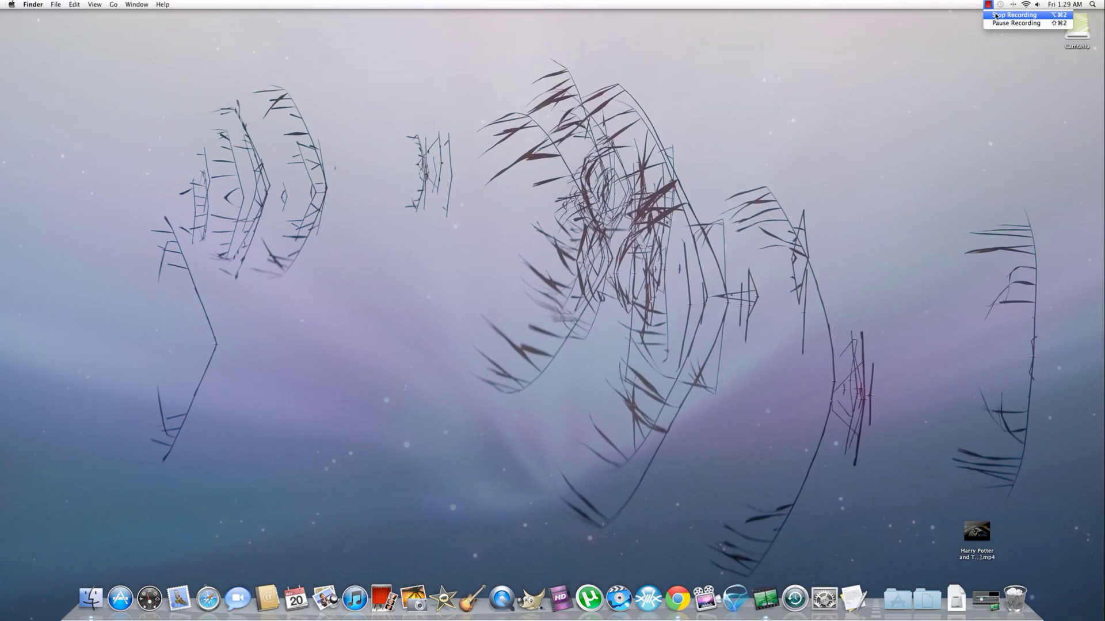